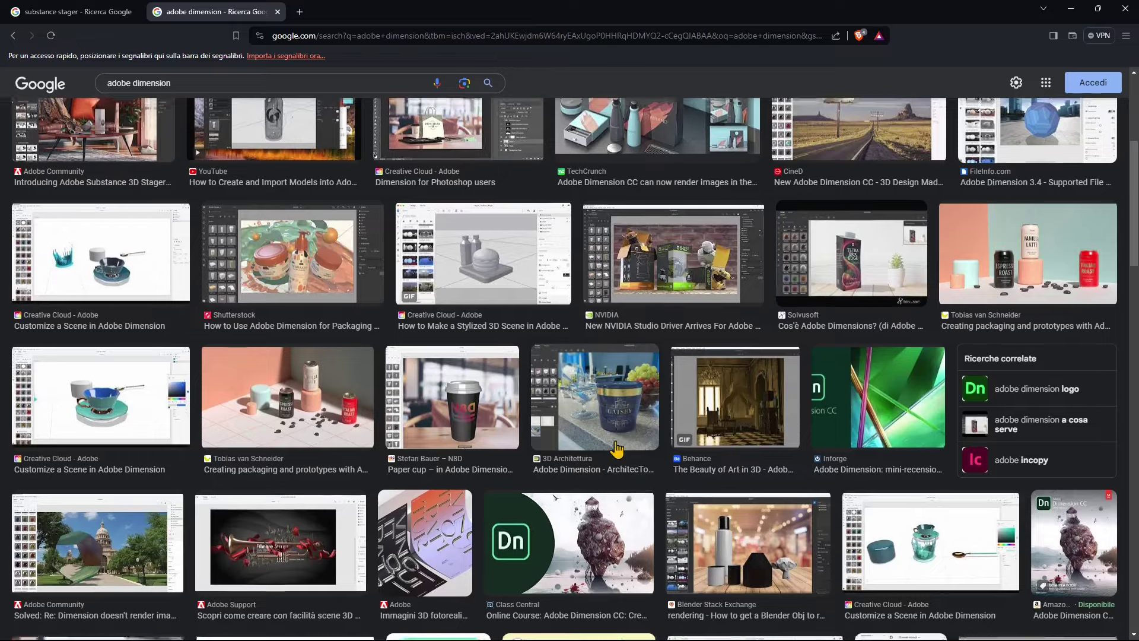
Search Google Images for twinmotion in a duplicate of the adobe dimension tab and browse the resulting renders.
scroll(623, 422, up, 5)
right_click(236, 13)
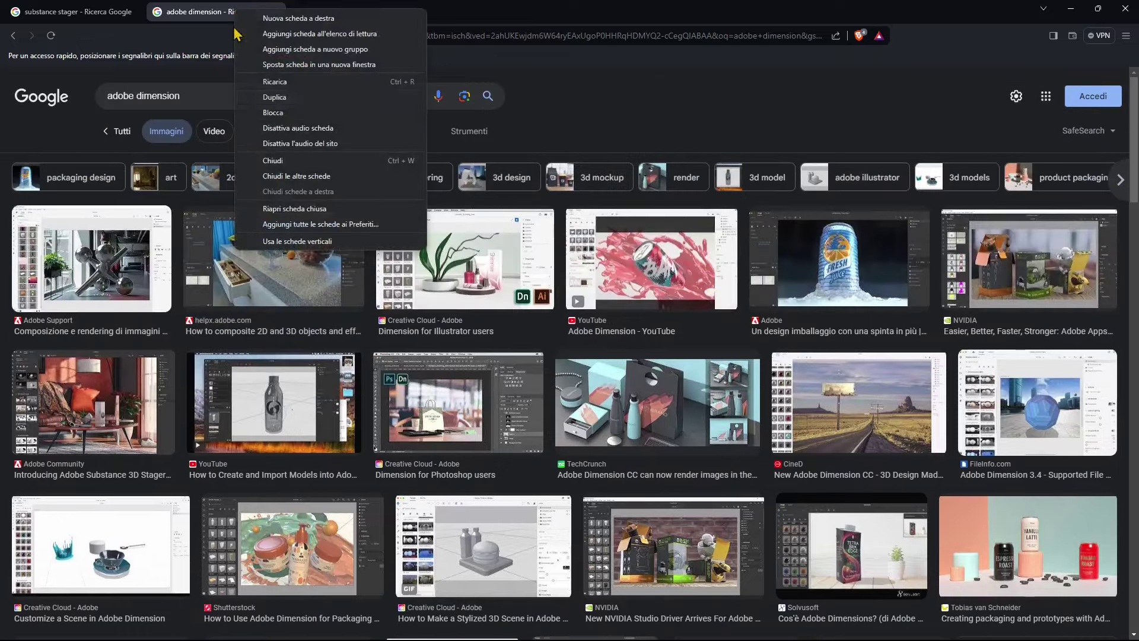
click(280, 100)
drag(198, 96, 109, 99)
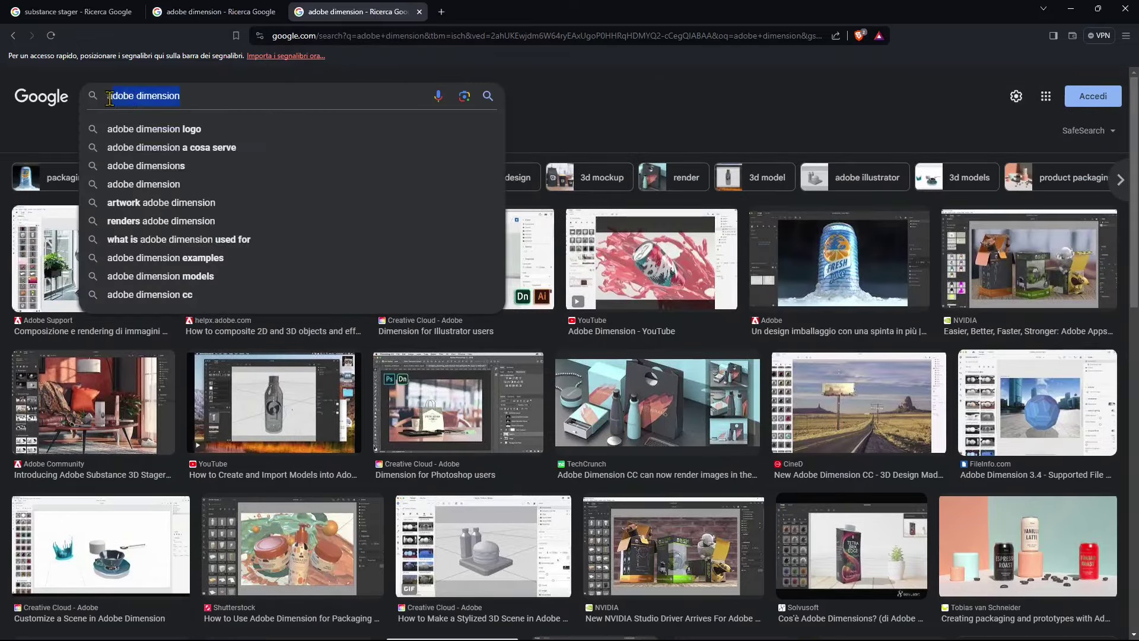
text(twinmotion)
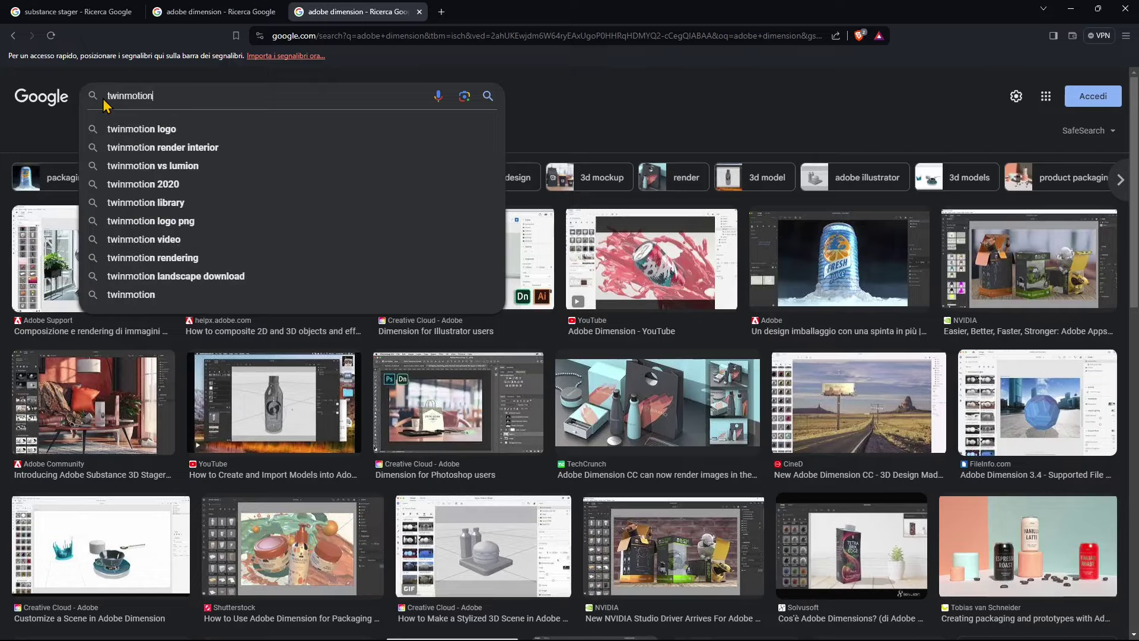
key(Return)
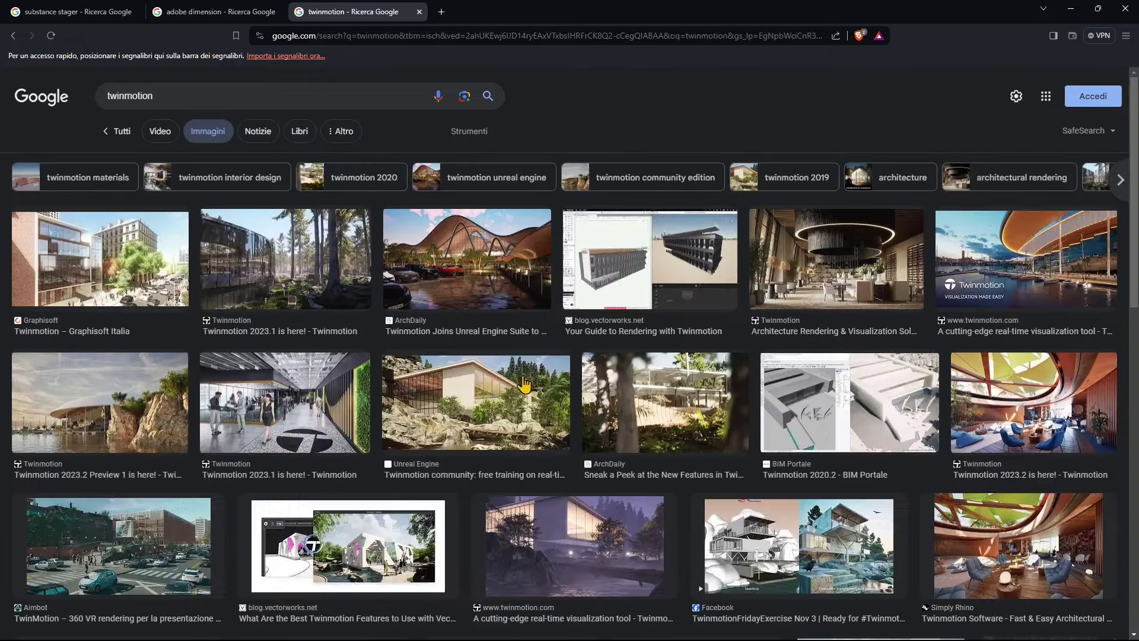
scroll(449, 380, down, 4)
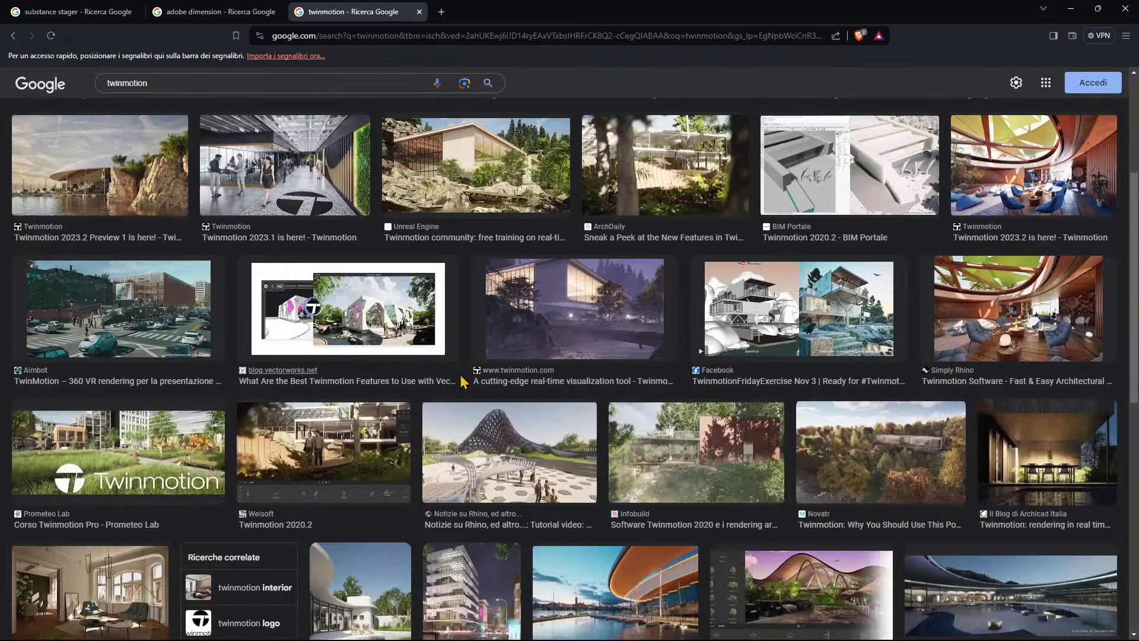
scroll(463, 386, down, 5)
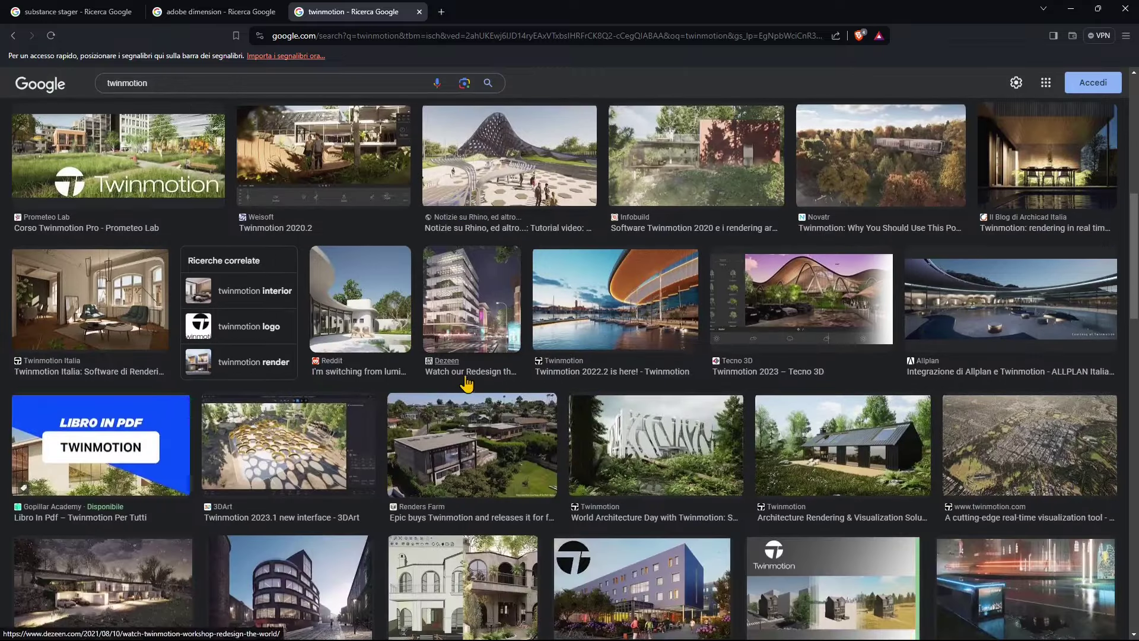
scroll(445, 356, down, 3)
scroll(452, 355, down, 4)
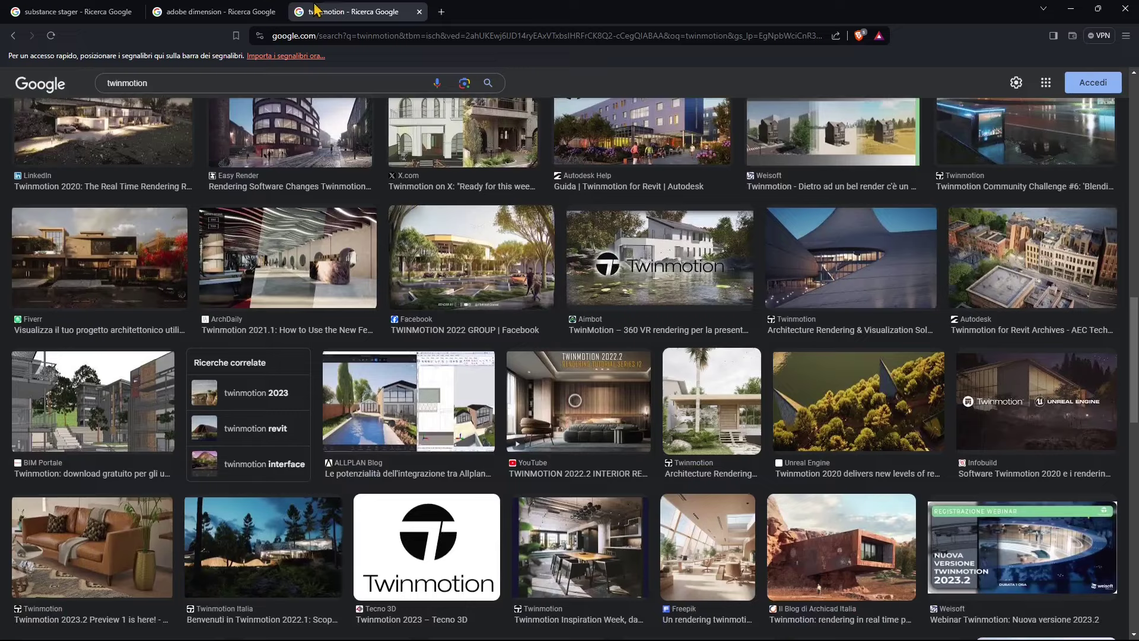
Duplicate the twinmotion results tab and search Google Images for enscape in the copy.
right_click(330, 8)
click(350, 90)
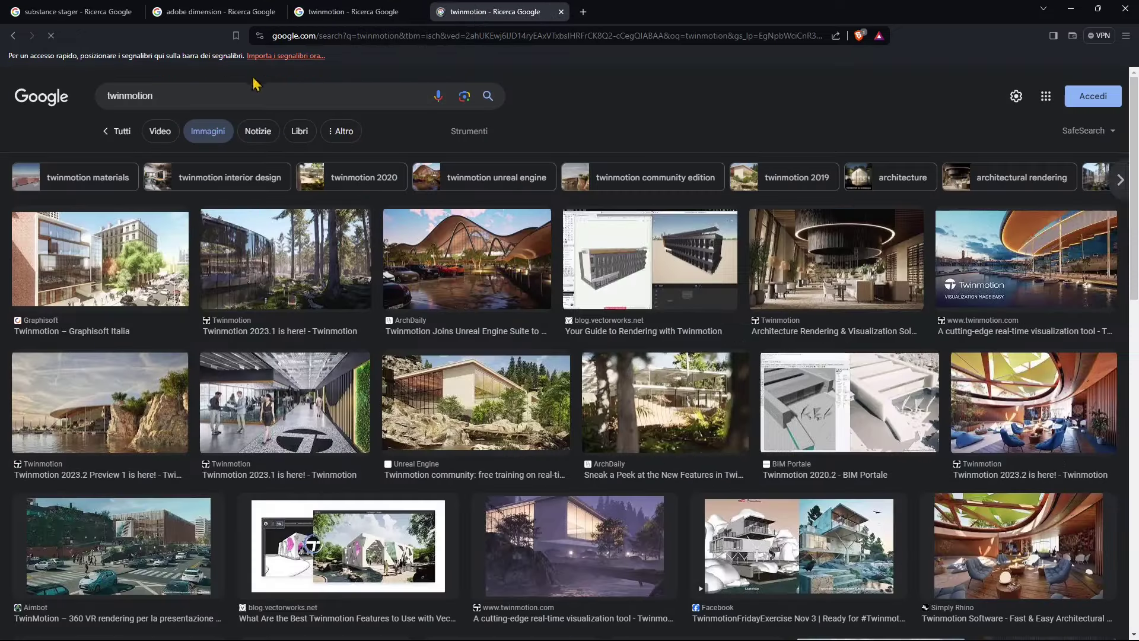
double_click(130, 95)
text(enscape)
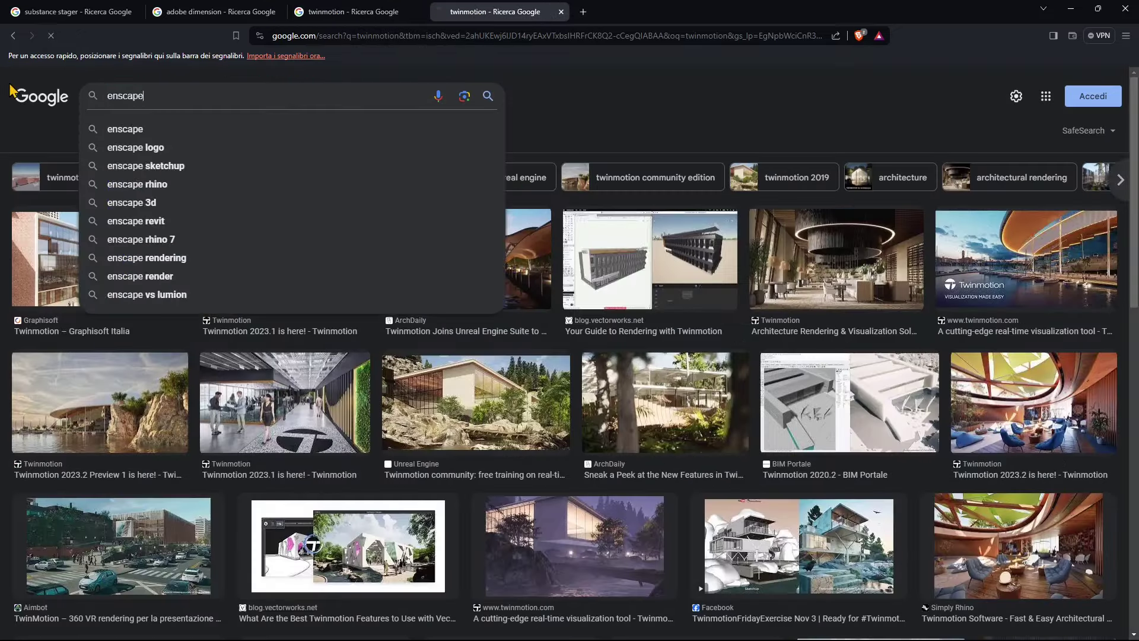
key(Return)
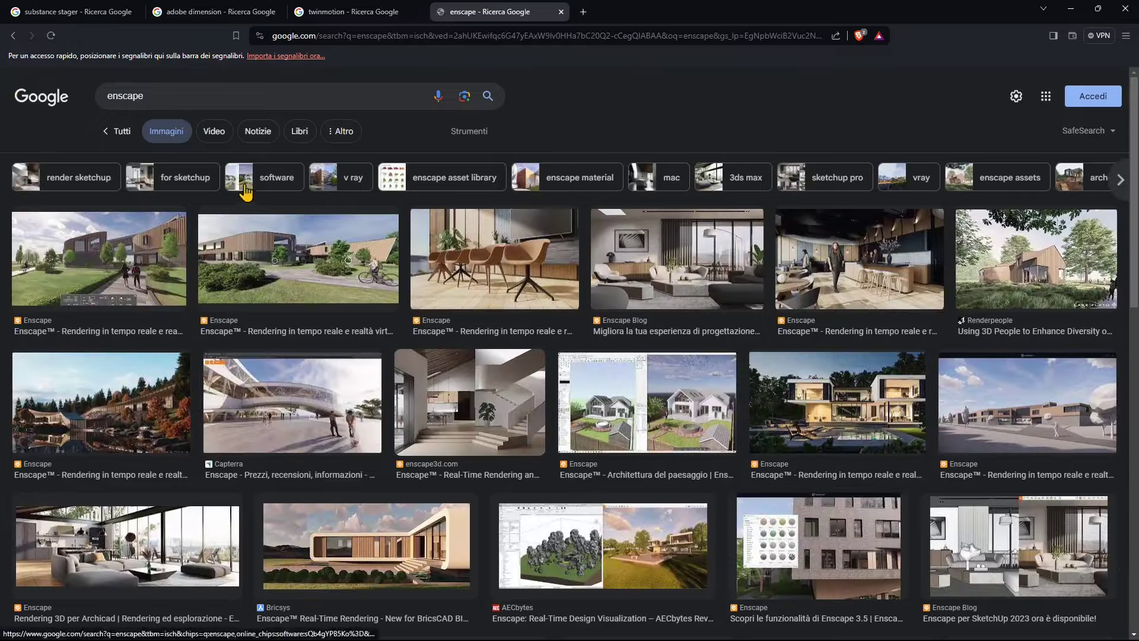
Search images for chaos vantage 3d in a duplicated tab, and return from the browser to the SUBSTANCE 3D folder.
right_click(475, 8)
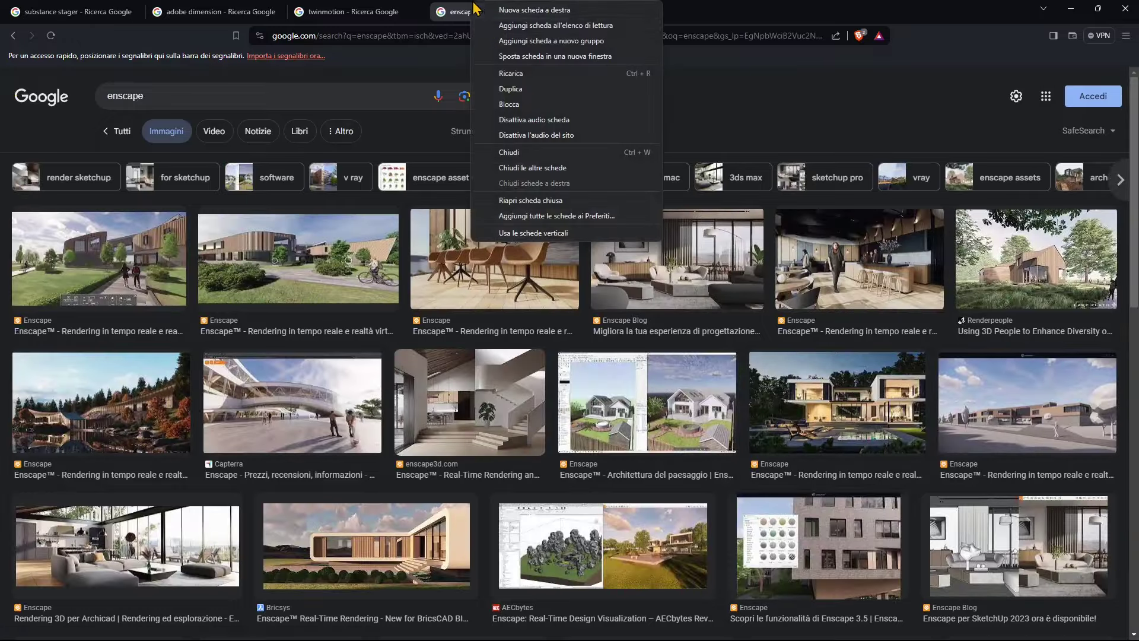
click(509, 88)
click(148, 97)
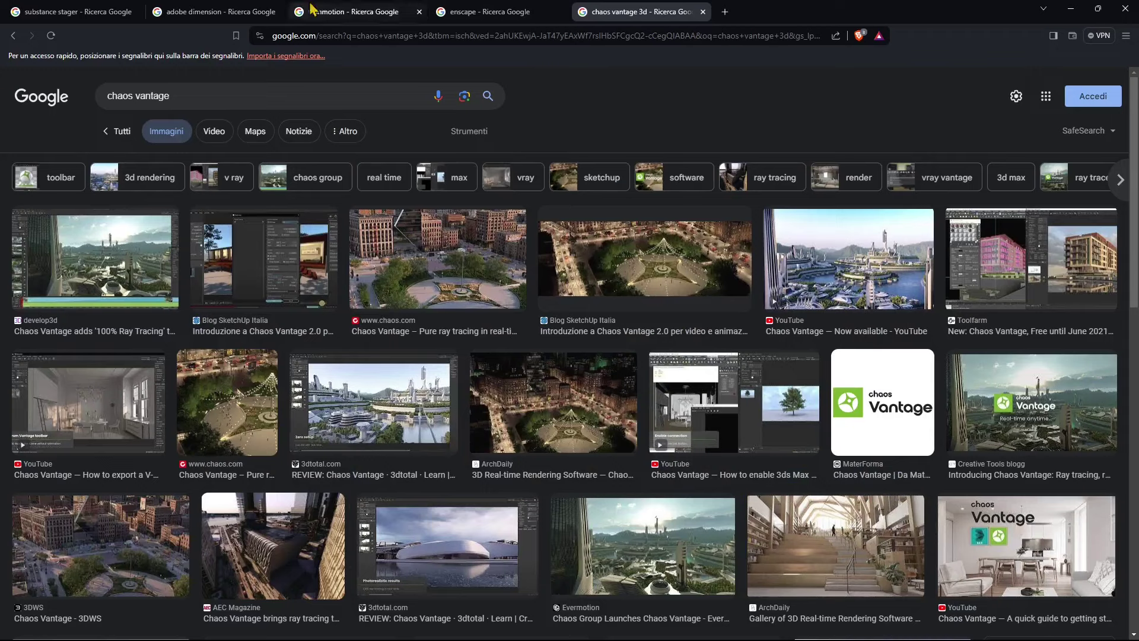
click(35, 11)
click(1071, 8)
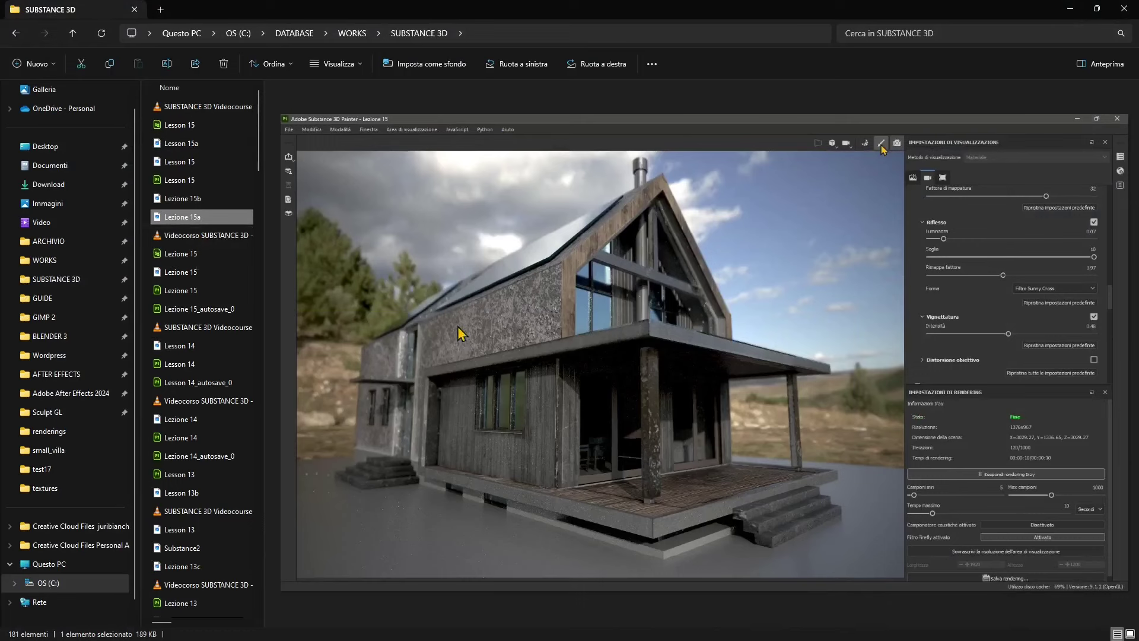
Preview the Lezione 15b, Lesson 15 and Lesson 15a images in the SUBSTANCE 3D folder.
click(182, 202)
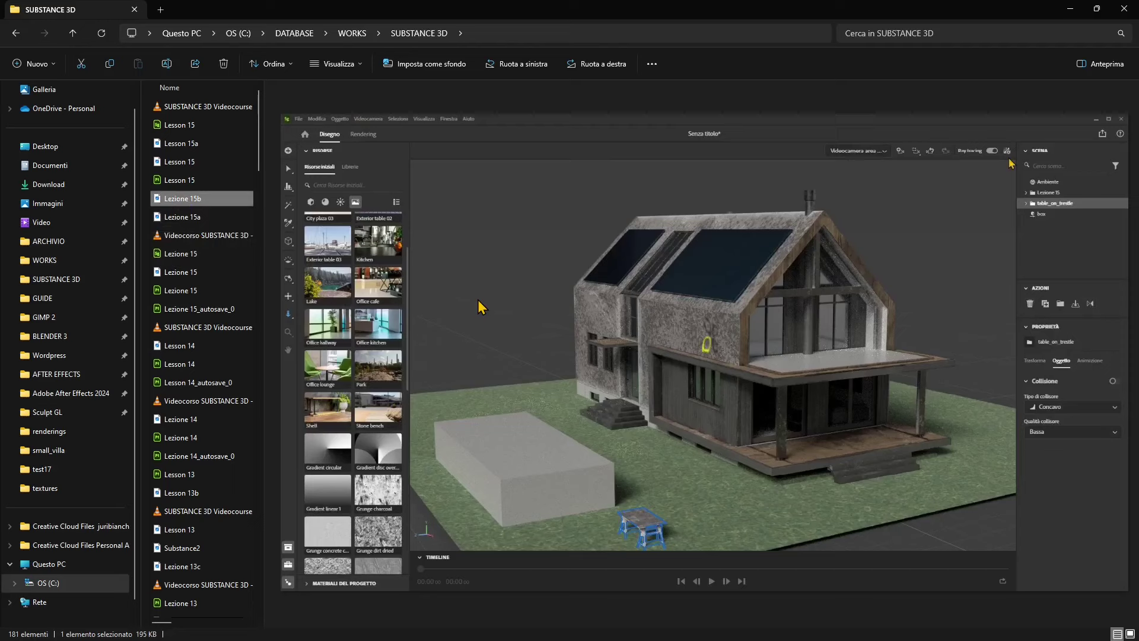
click(182, 180)
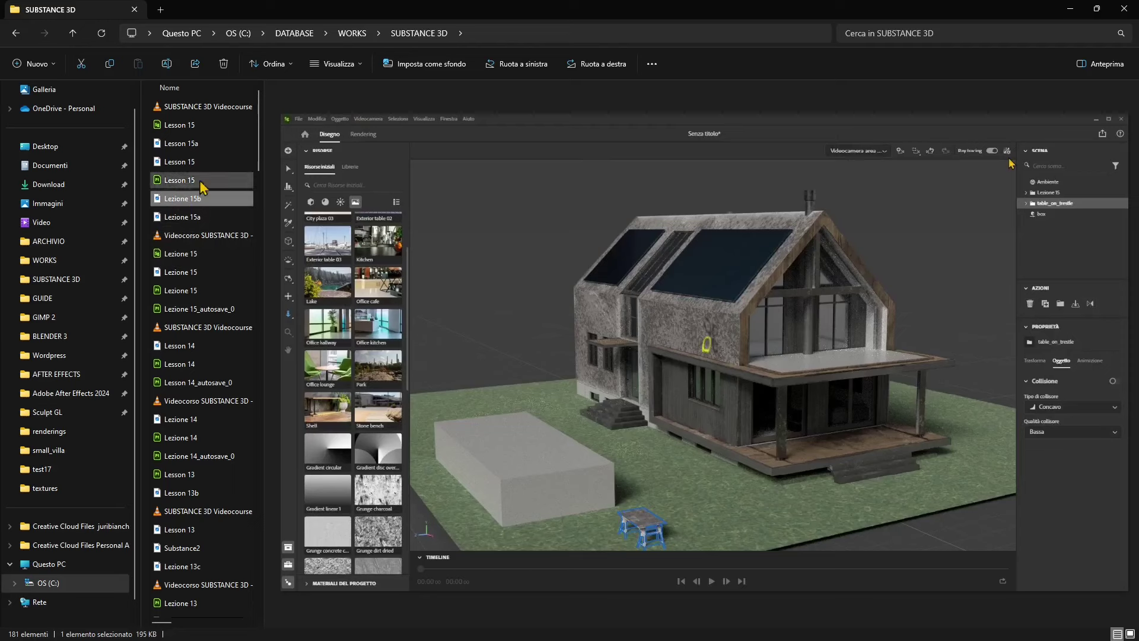
click(181, 163)
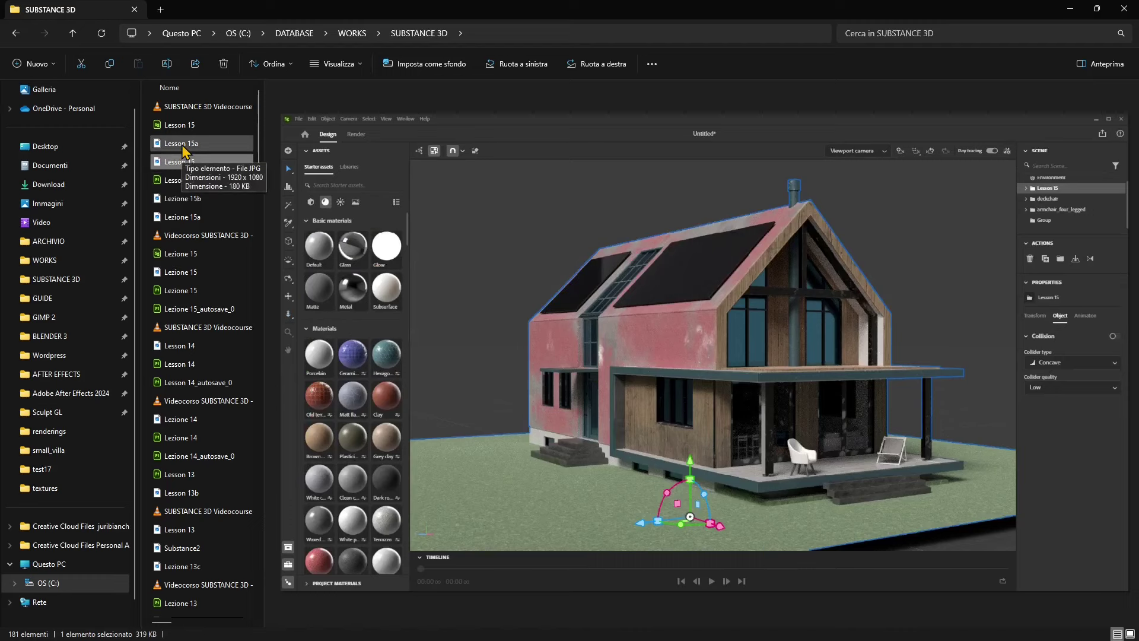
click(183, 151)
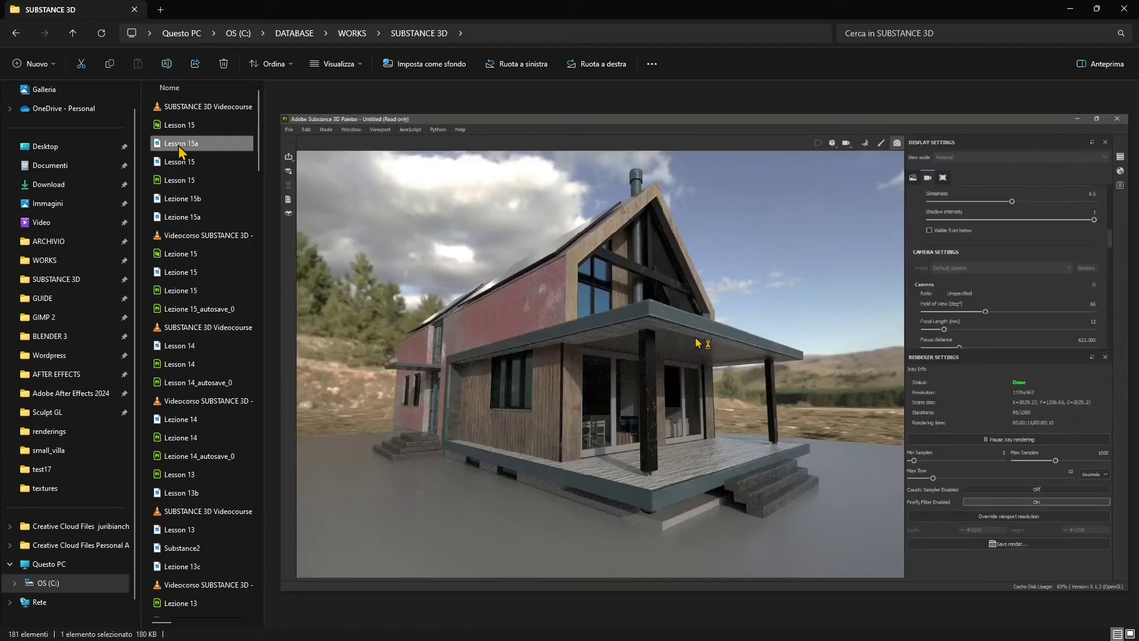
Check the file properties of the Lesson 15 Substance 3D Stager file and close them again.
click(184, 126)
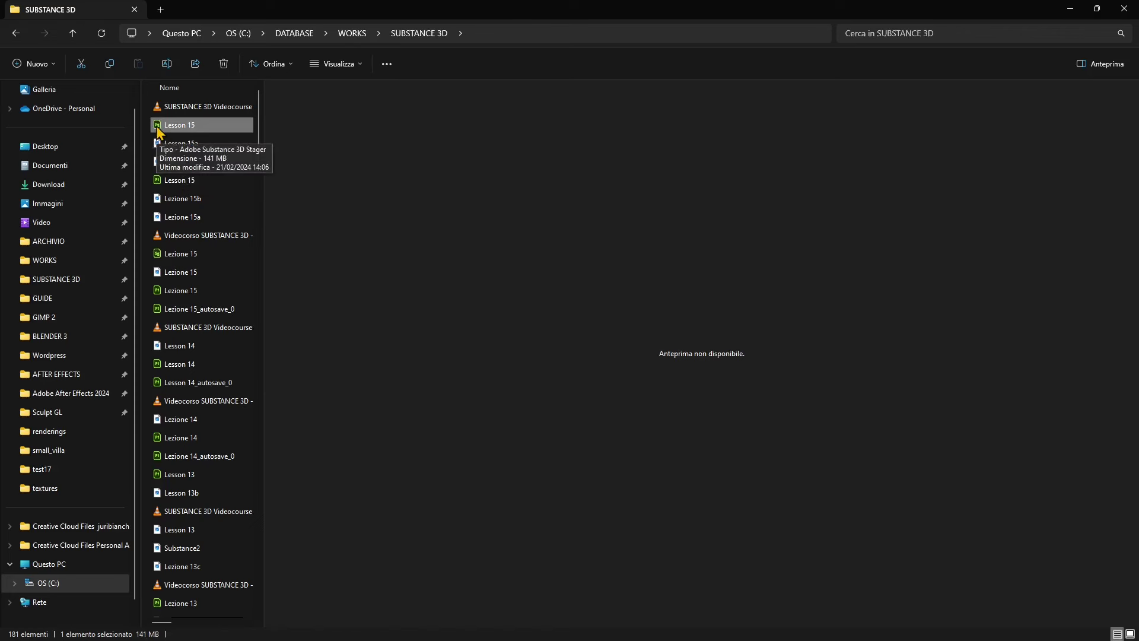
right_click(159, 131)
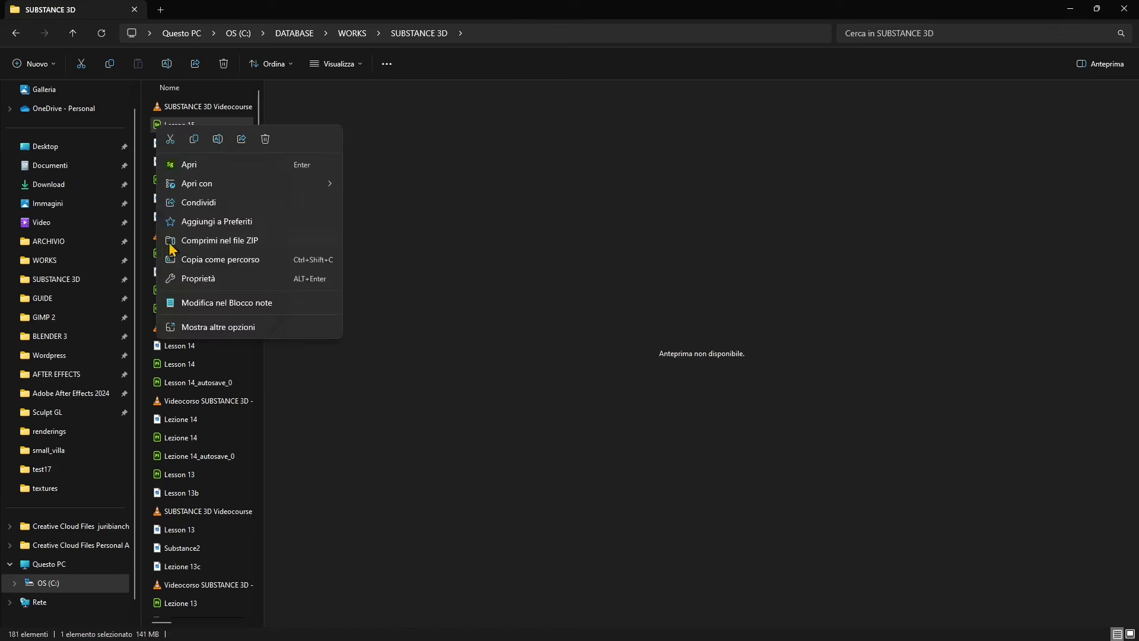
click(194, 287)
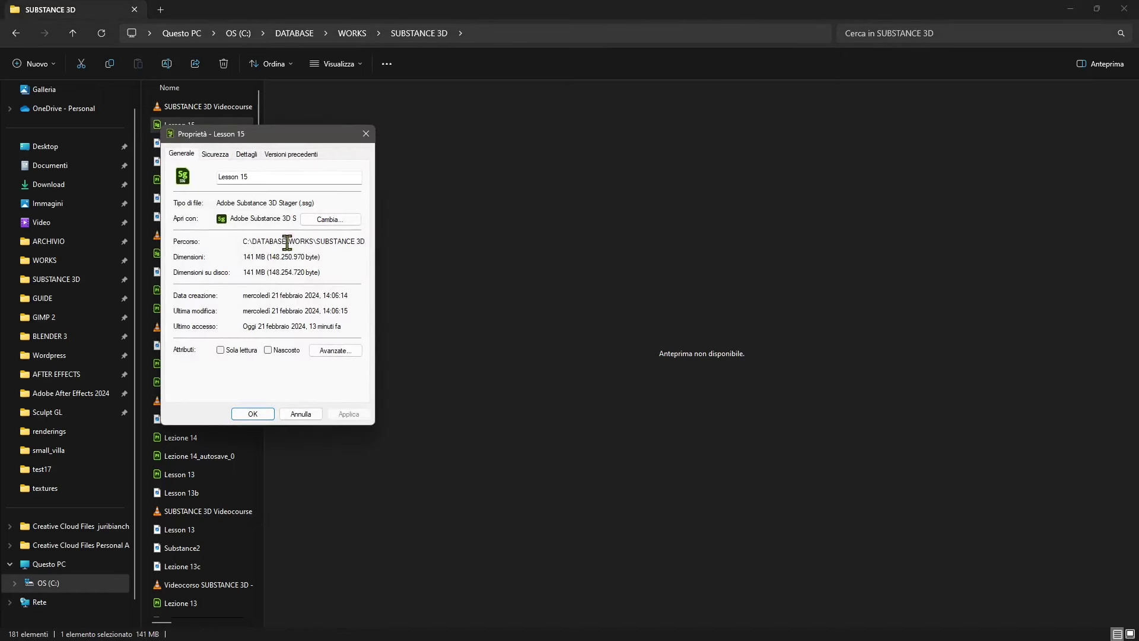
click(366, 133)
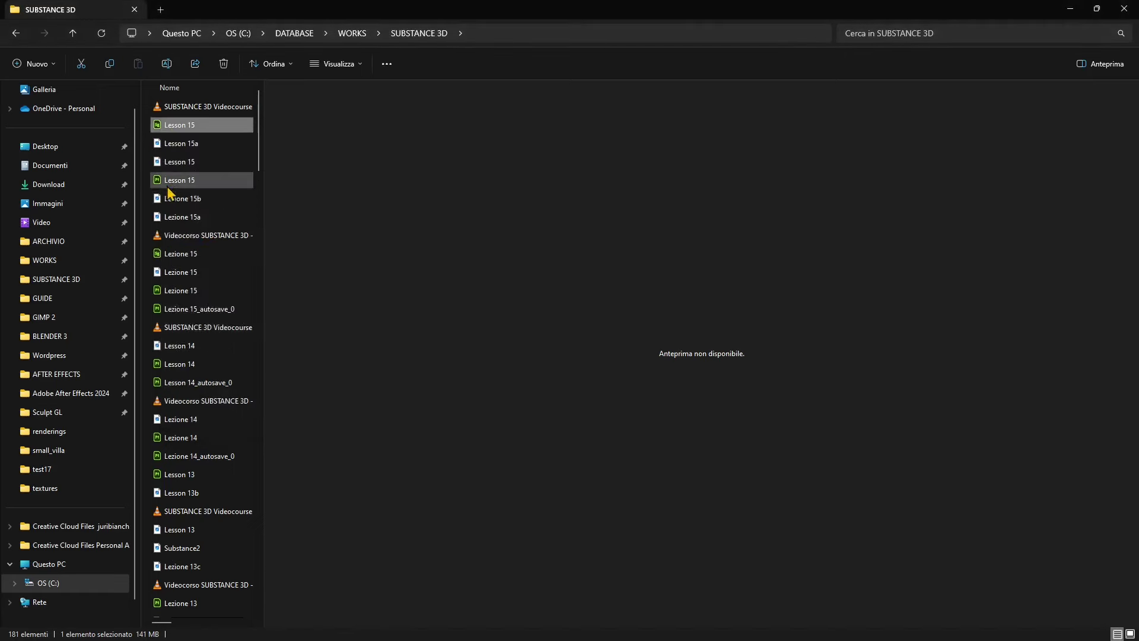
Check the file properties of the Lesson 15 Substance Painter project and close them again.
click(159, 182)
right_click(159, 184)
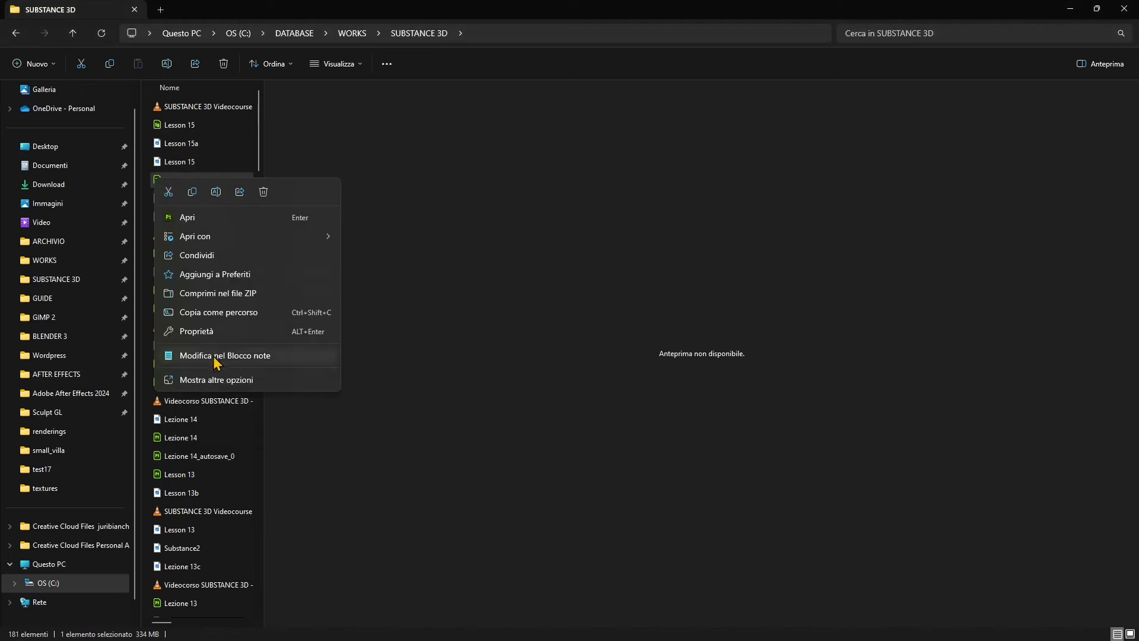
click(288, 330)
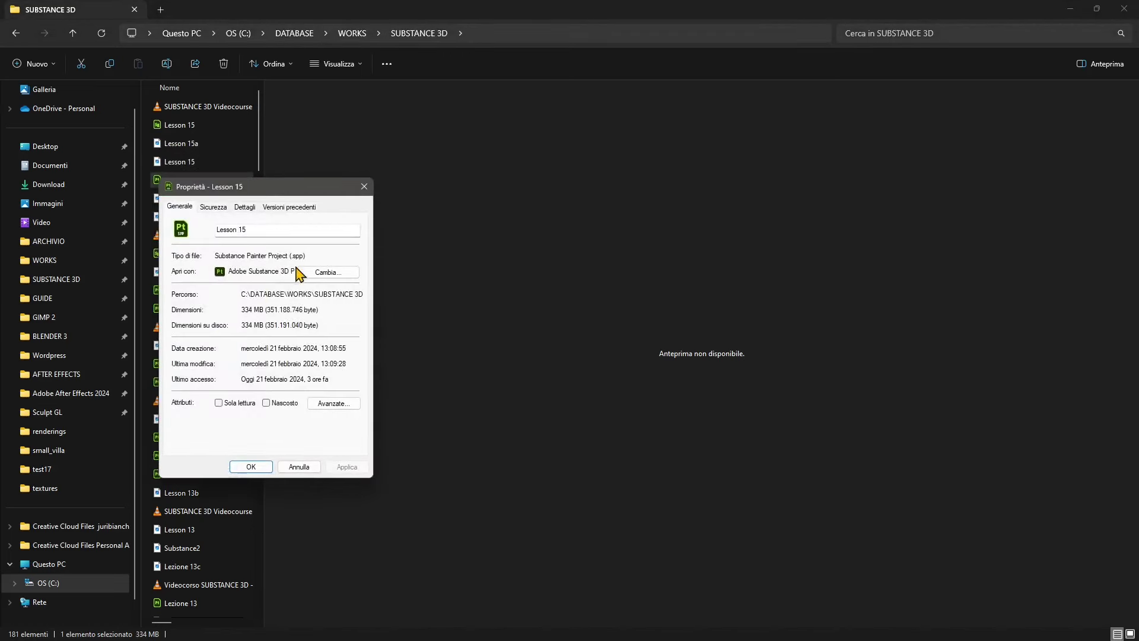
click(364, 187)
Open the Lesson 15 scene in Substance 3D Stager and review the installed Substance apps in Creative Cloud Desktop.
click(158, 126)
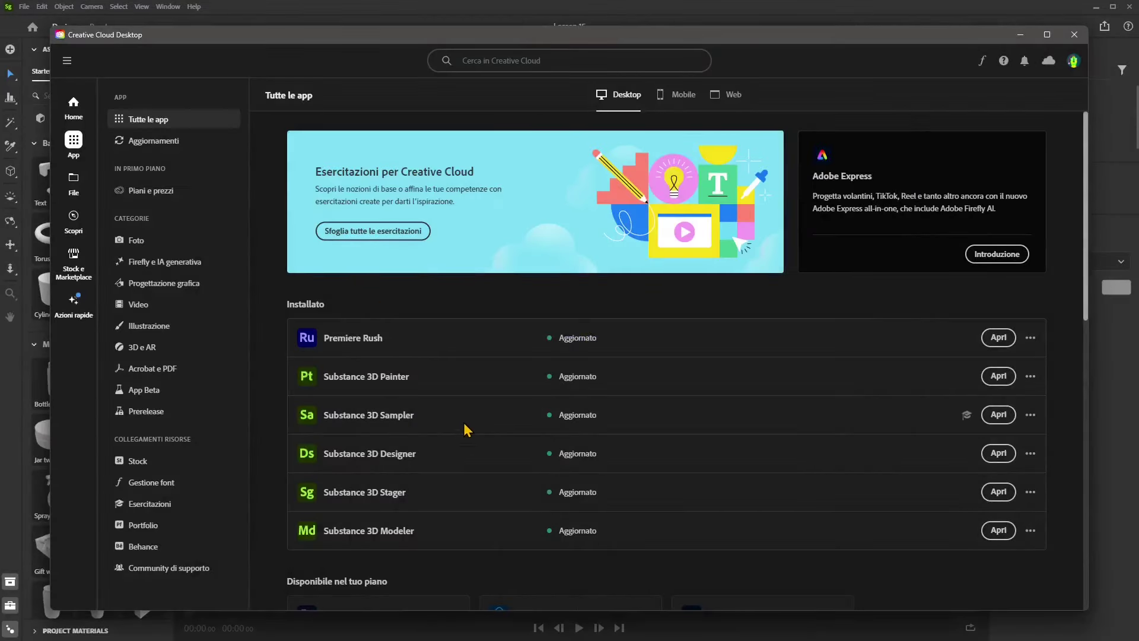
scroll(466, 428, down, 1)
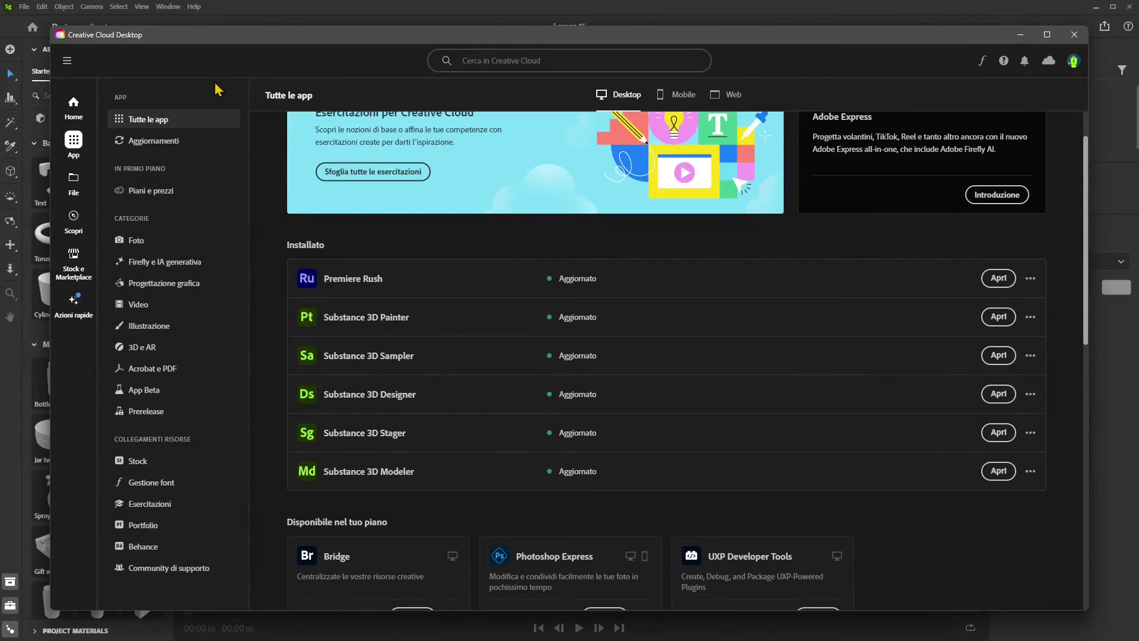
drag(224, 43, 215, 35)
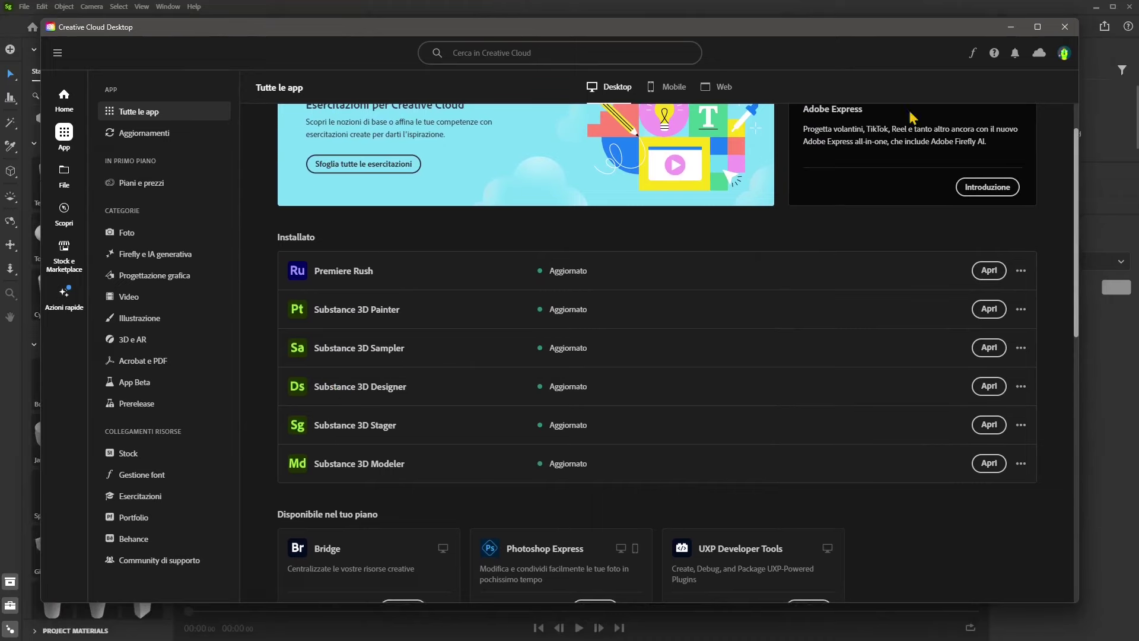
click(1012, 28)
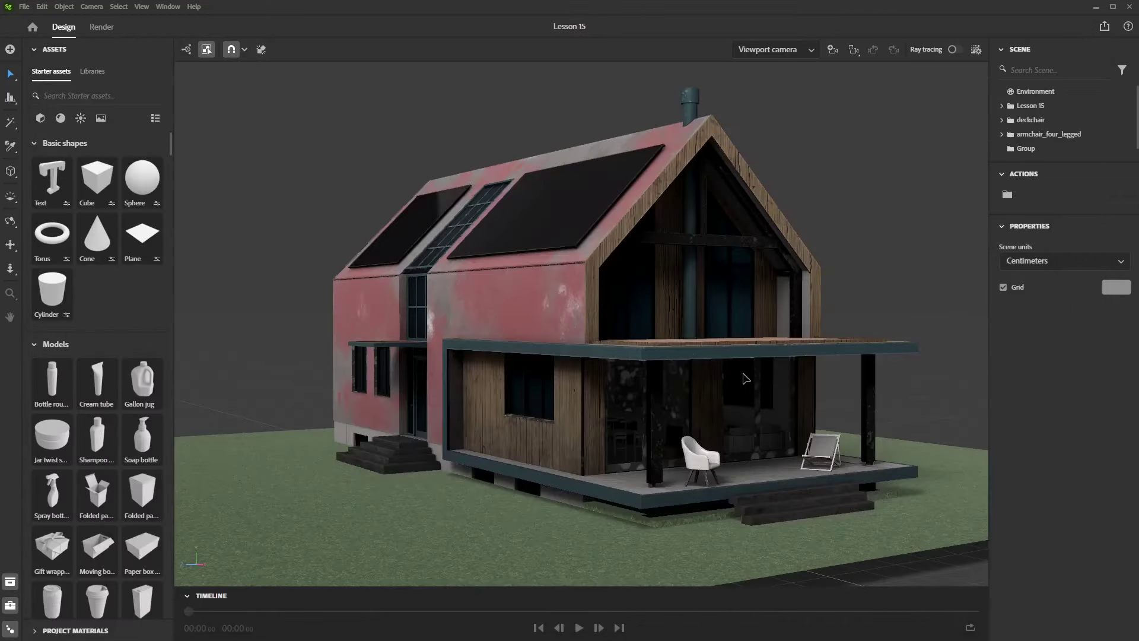
Inspect the house model from the side, from above and from its front corner.
middle_drag(746, 379, 482, 376)
middle_drag(563, 348, 529, 375)
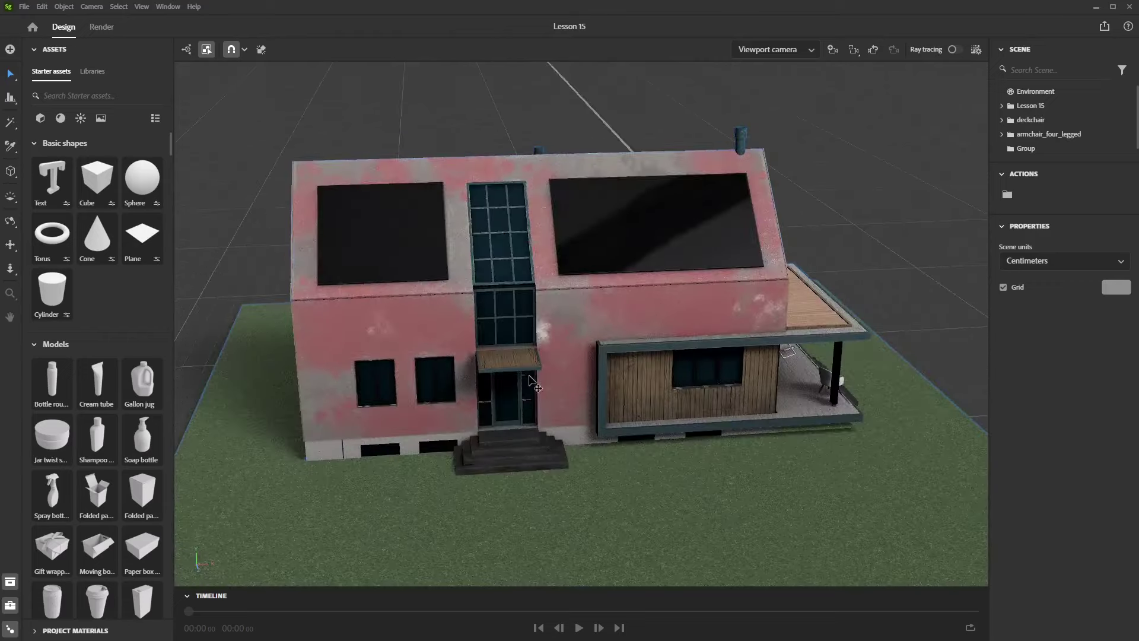
middle_drag(584, 301, 504, 387)
right_drag(504, 387, 522, 357)
middle_drag(522, 357, 454, 354)
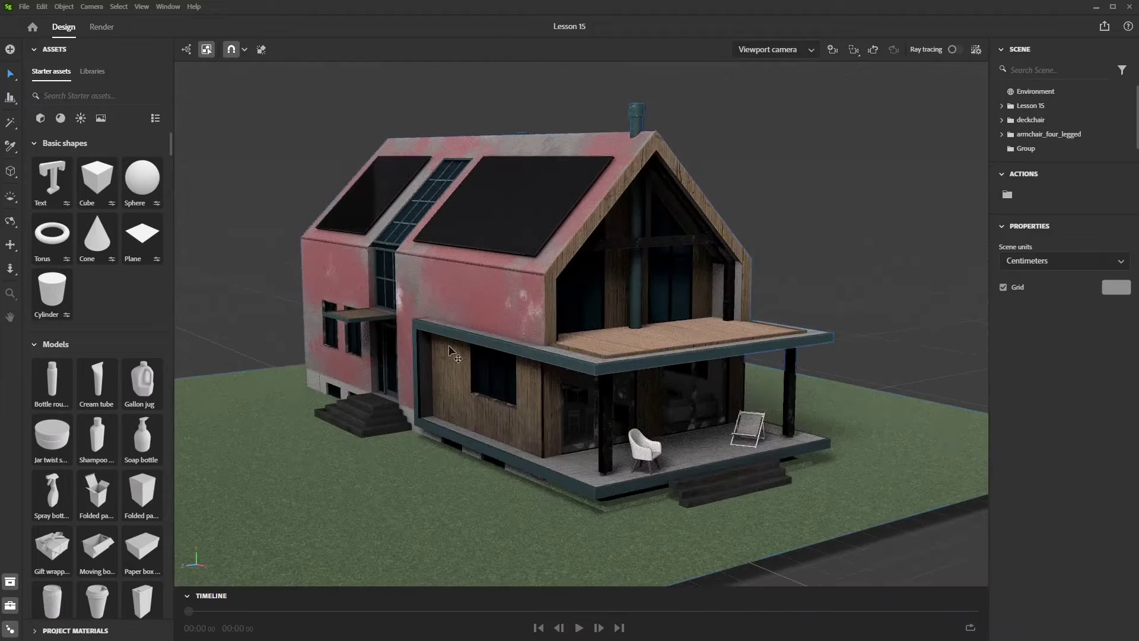
Try the Orbit, Pan and Dolly camera tools on the view of the house.
click(10, 223)
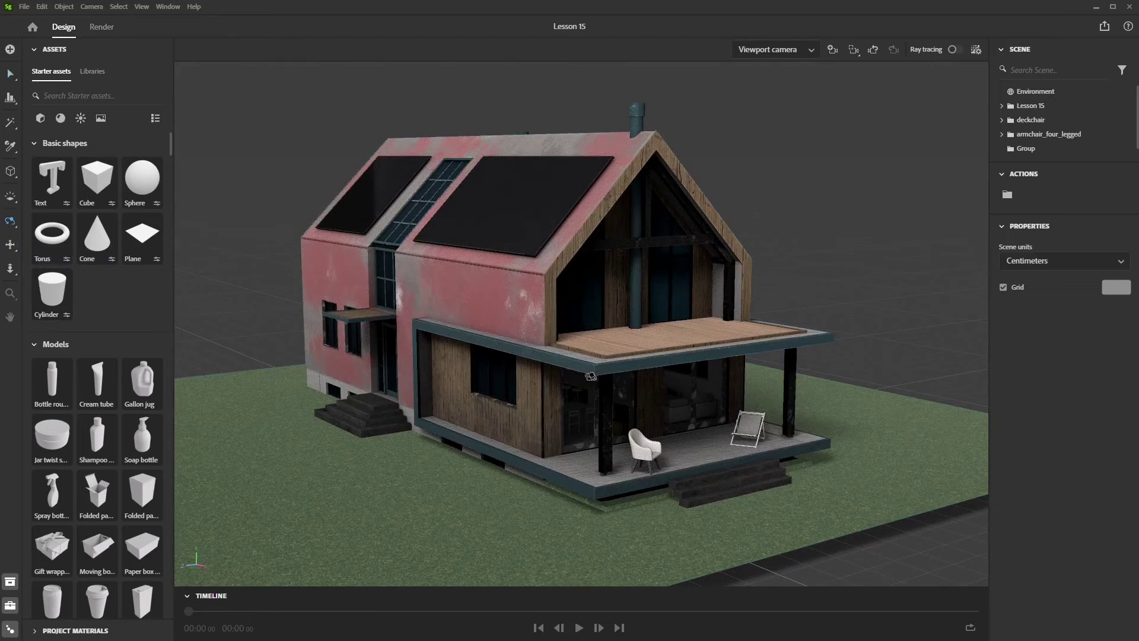
click(10, 244)
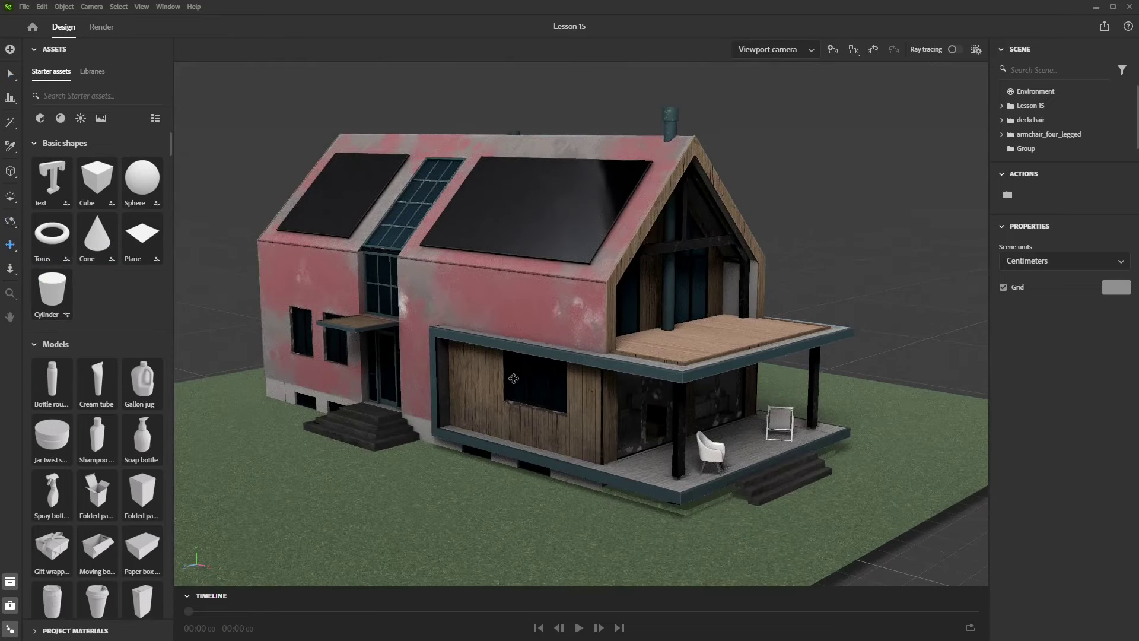
drag(509, 375, 581, 344)
click(10, 269)
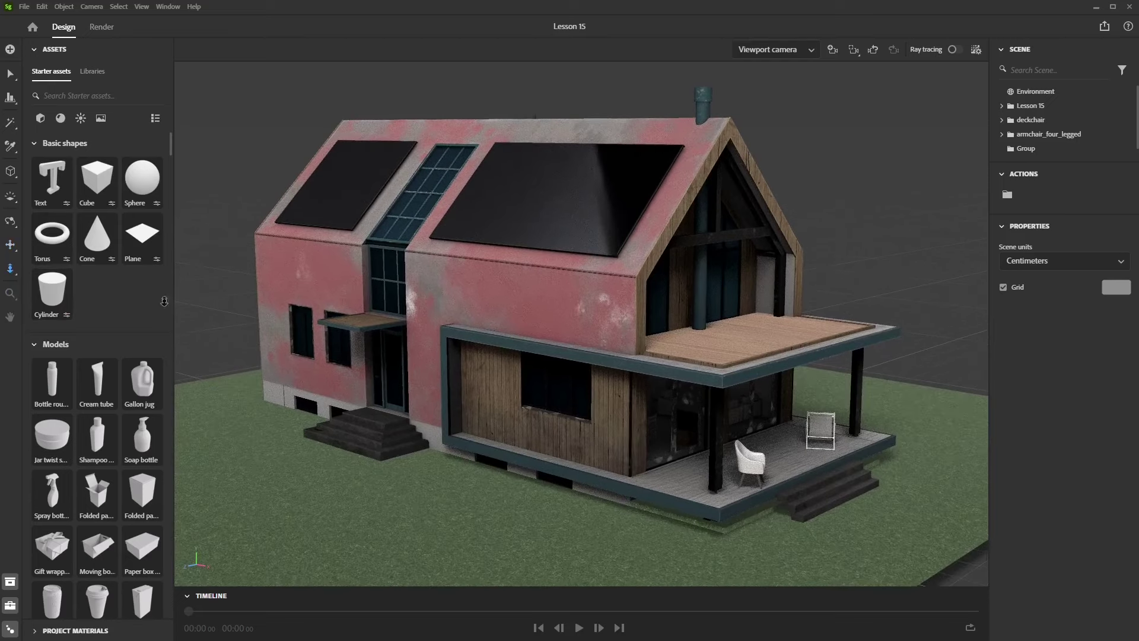
Start importing a 3D model into the scene and review the supported model file formats.
click(10, 50)
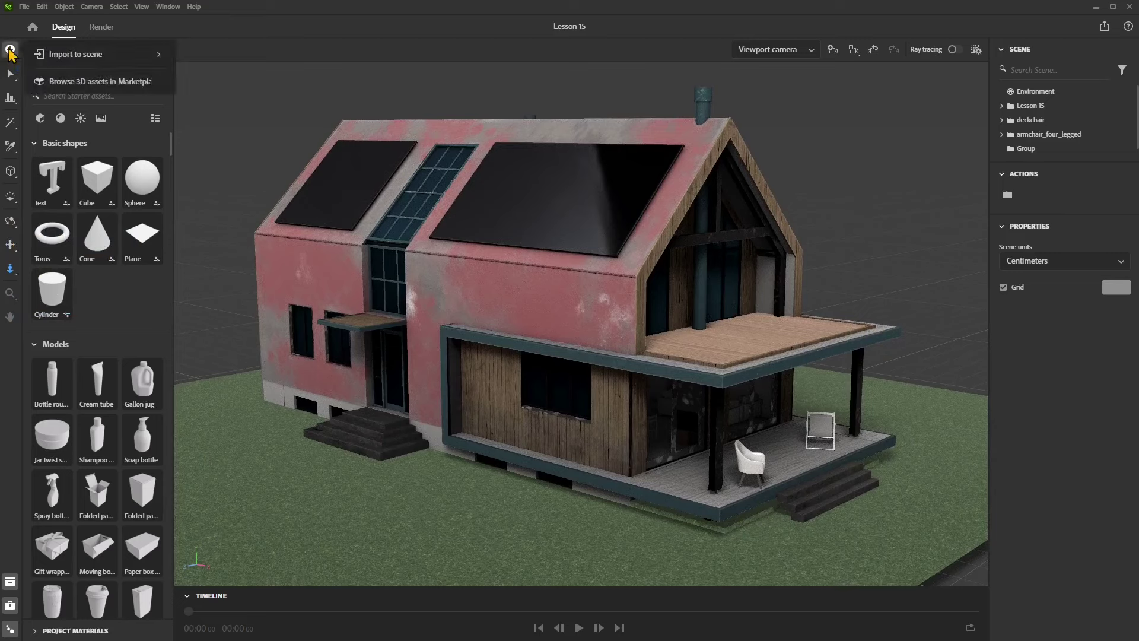
click(81, 63)
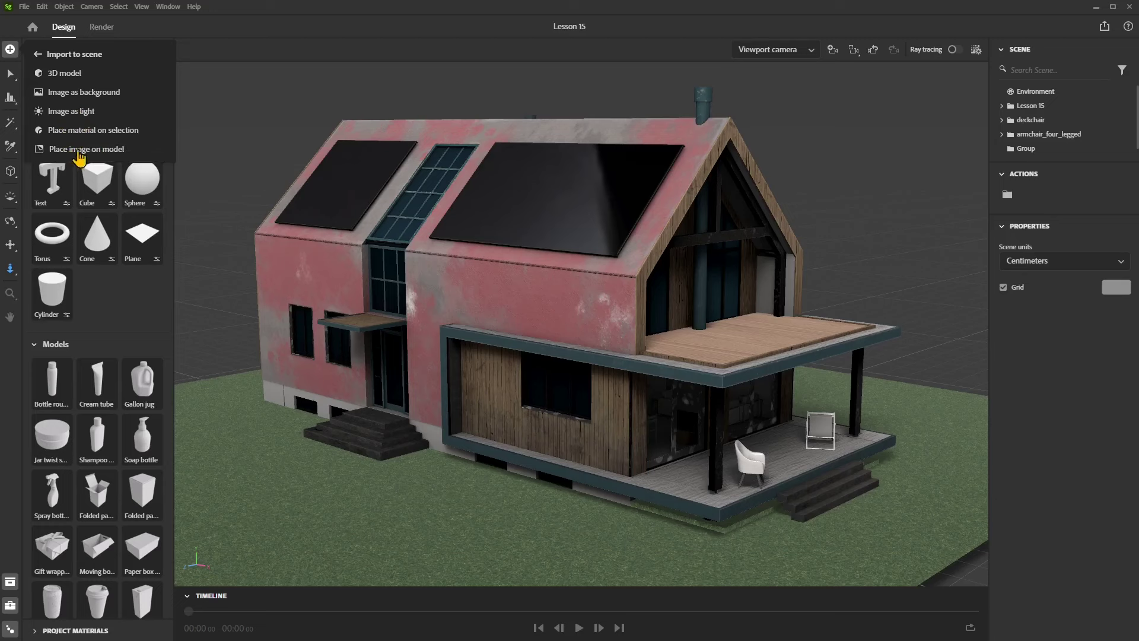
click(64, 74)
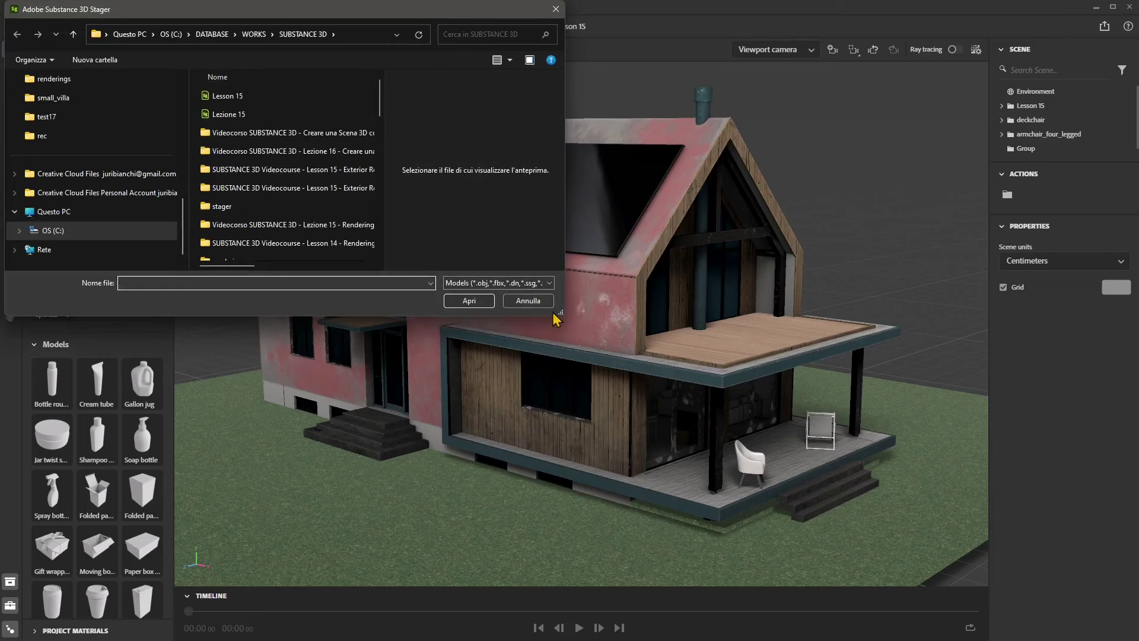
drag(565, 315, 703, 389)
click(641, 359)
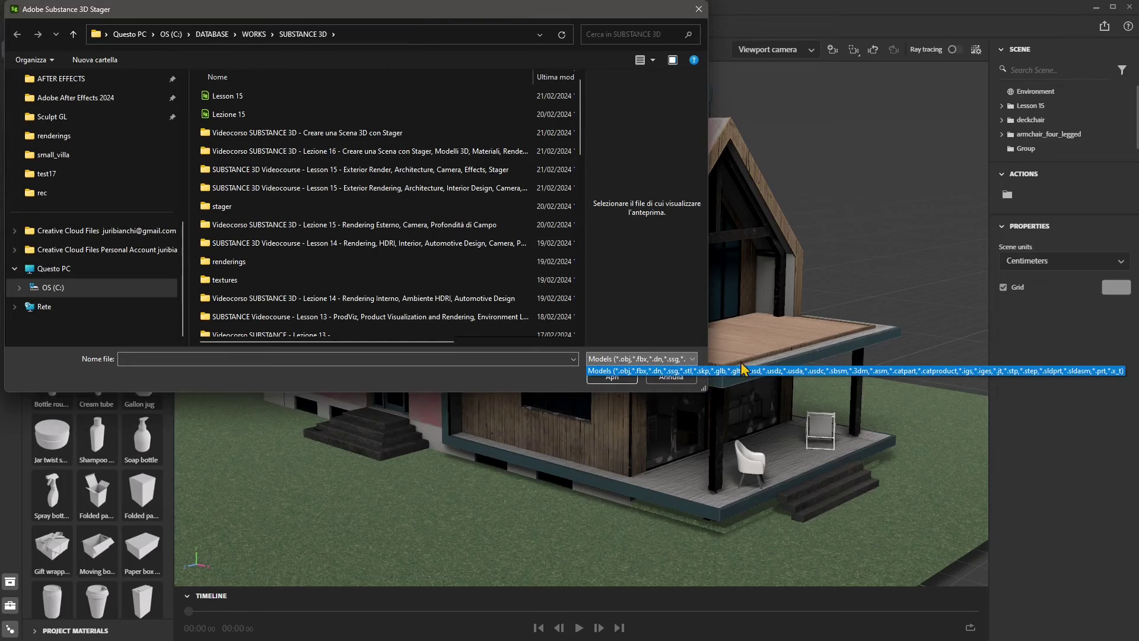
click(670, 372)
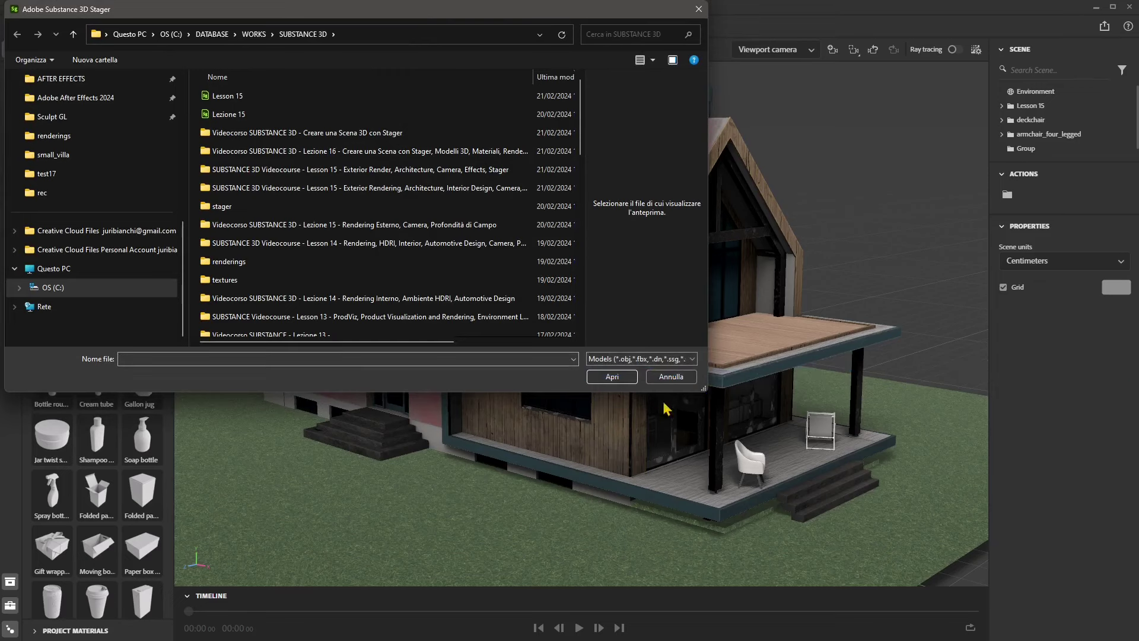
drag(703, 392, 779, 538)
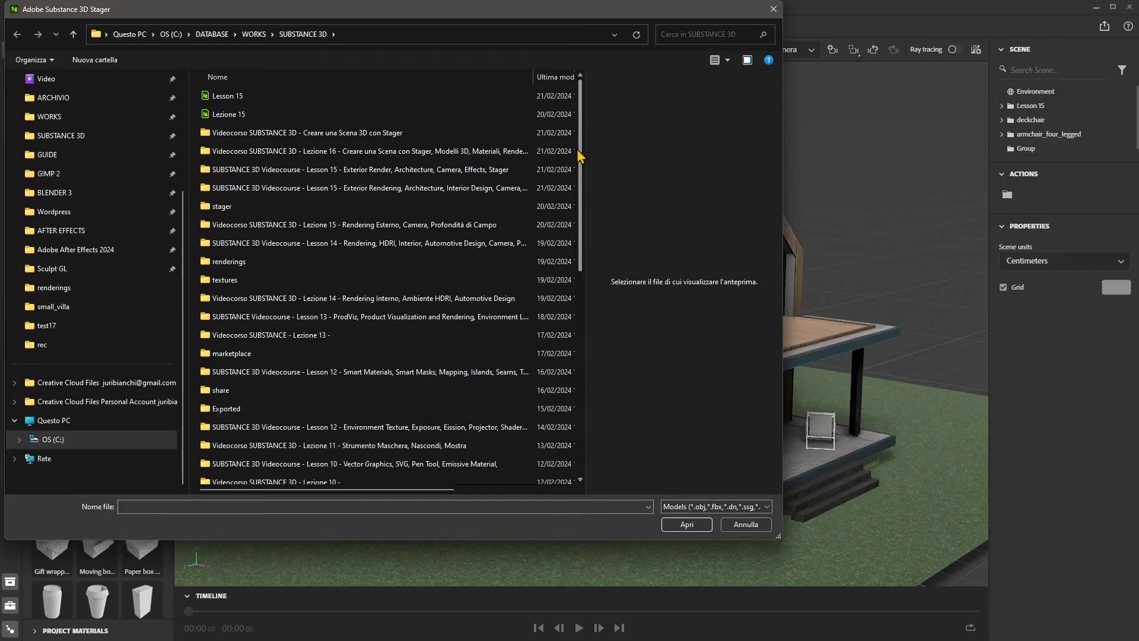
Choose the Lezione 04 USD model from the Exported folder for import.
drag(578, 156, 619, 214)
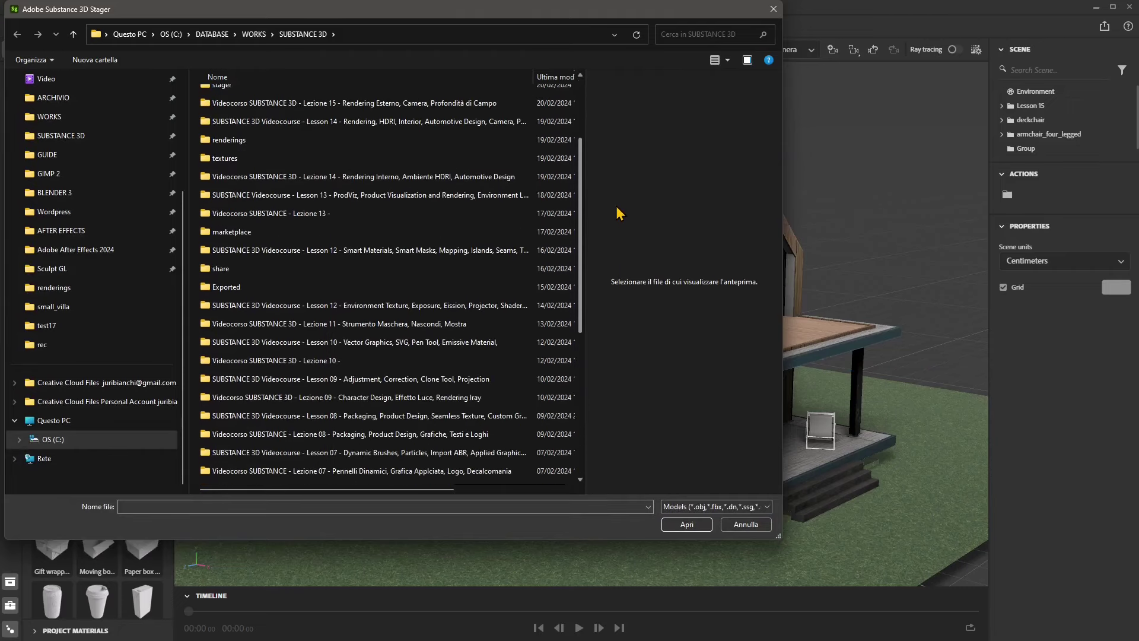
scroll(247, 245, up, 2)
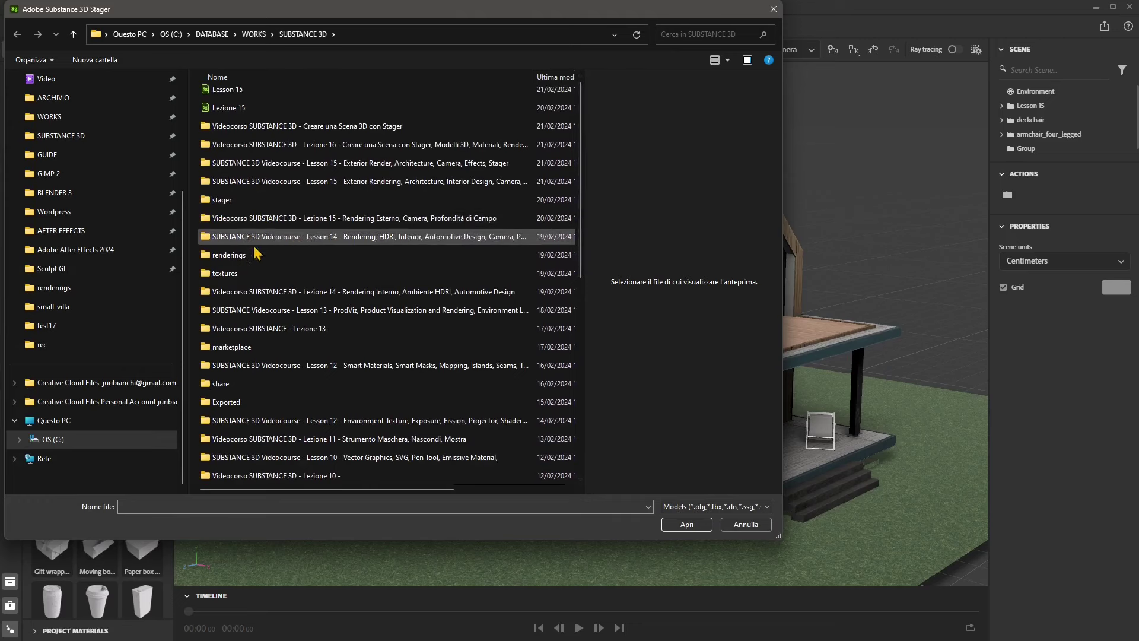
double_click(233, 403)
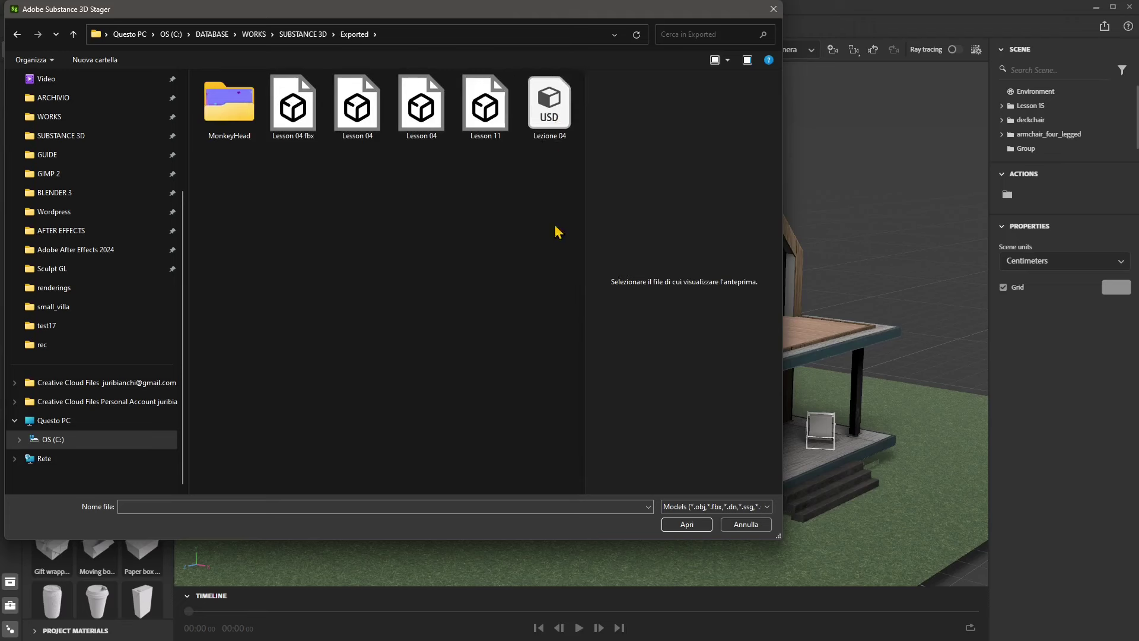
click(560, 134)
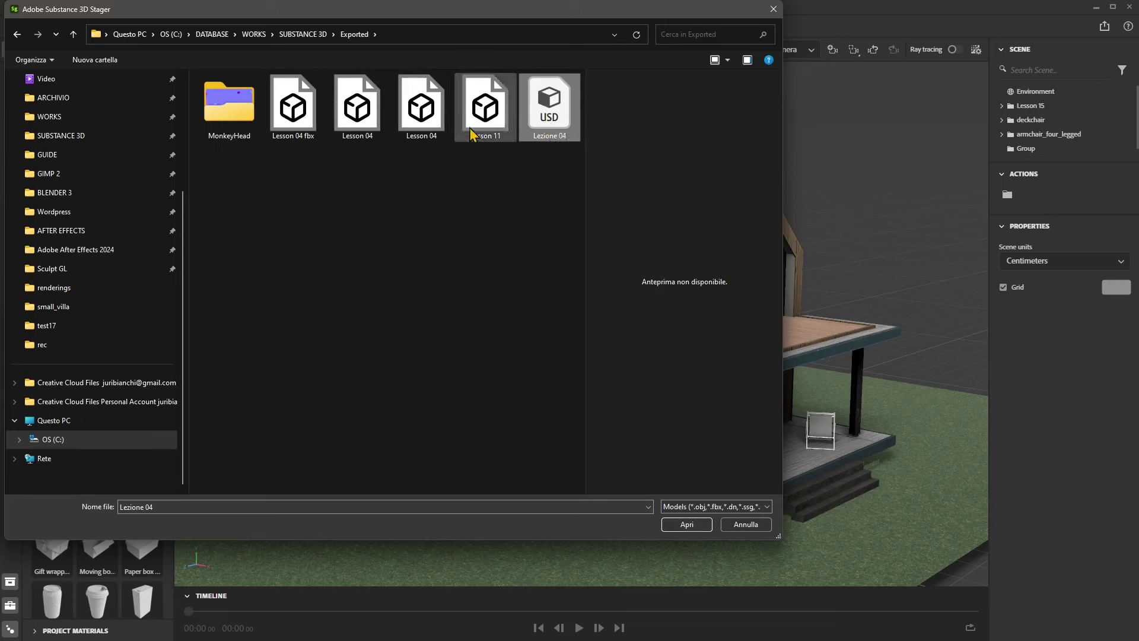
click(422, 110)
click(358, 112)
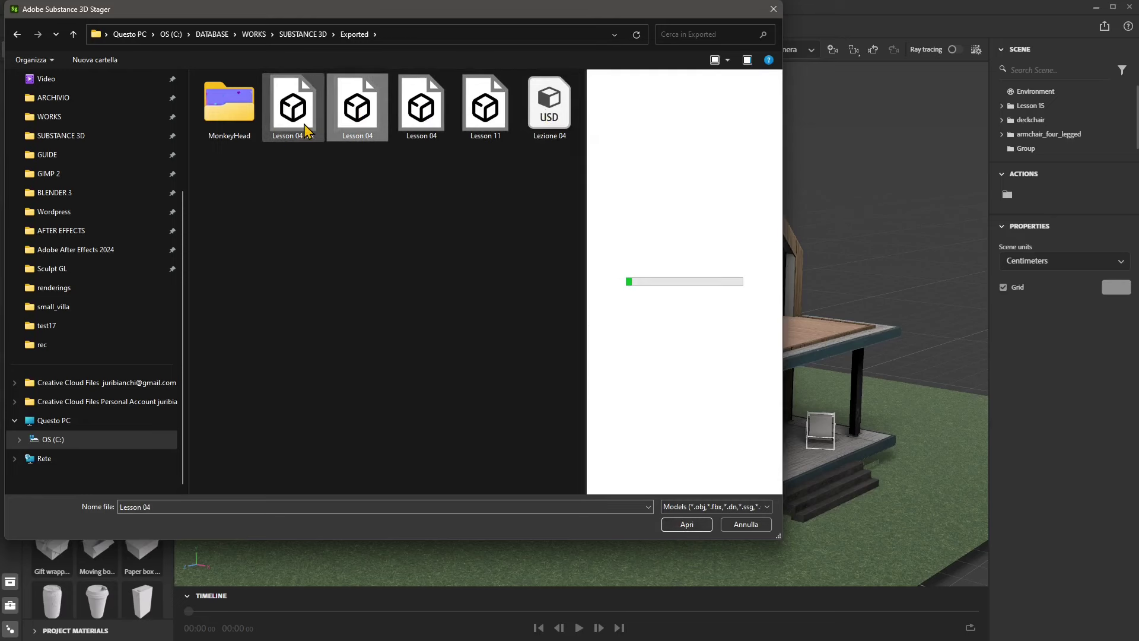
click(550, 142)
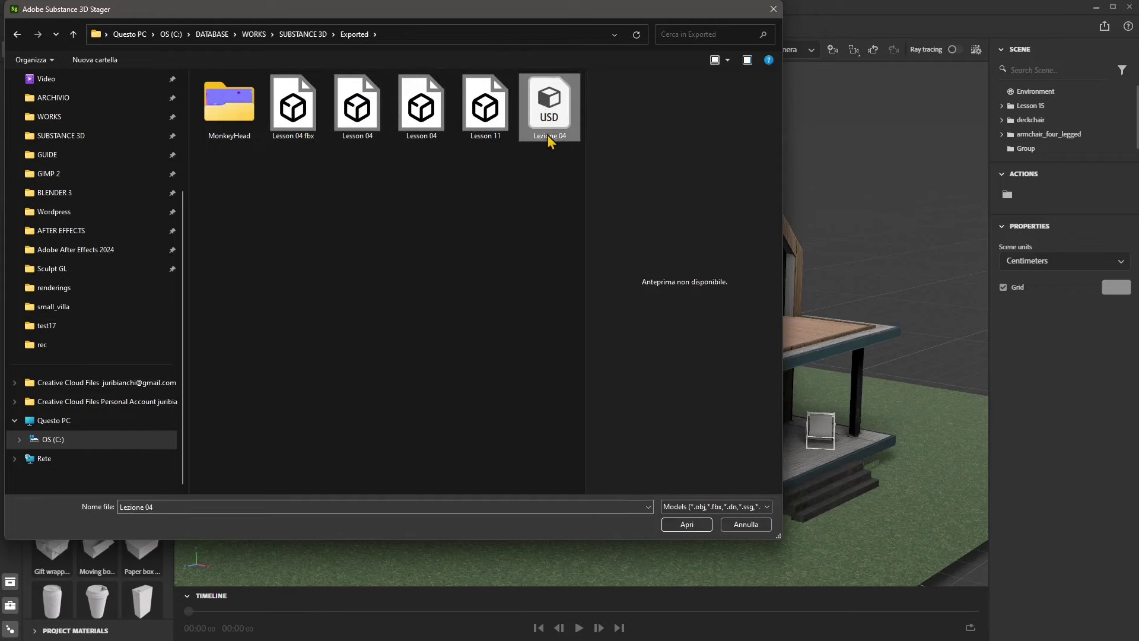
click(687, 524)
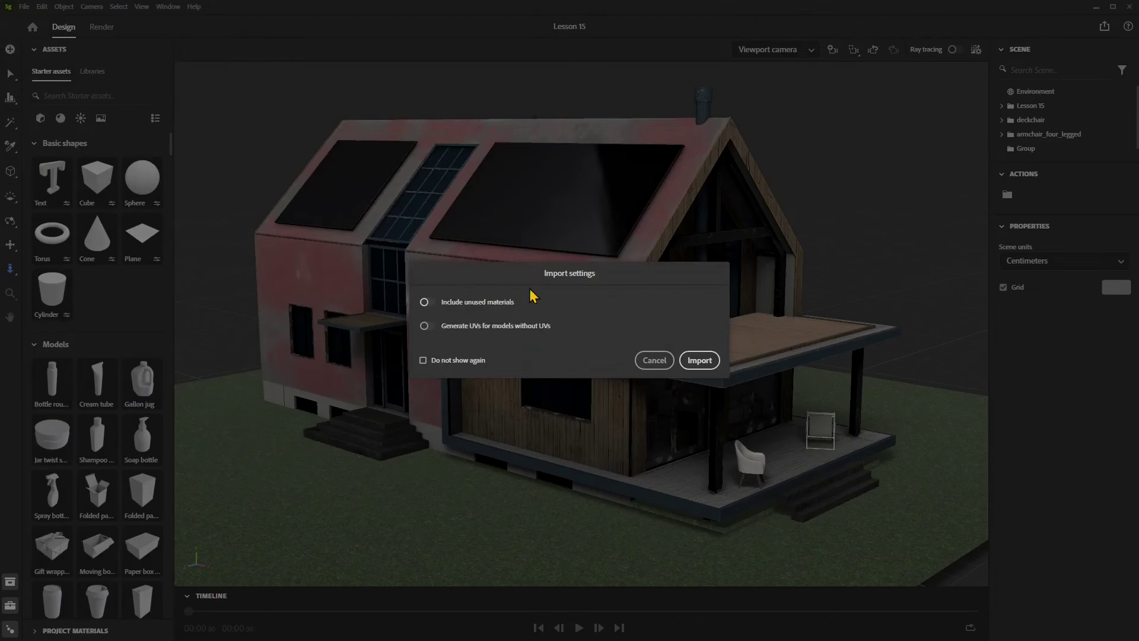
Import the model with unused materials included and UVs generated for models without UVs.
click(427, 303)
click(427, 326)
click(701, 361)
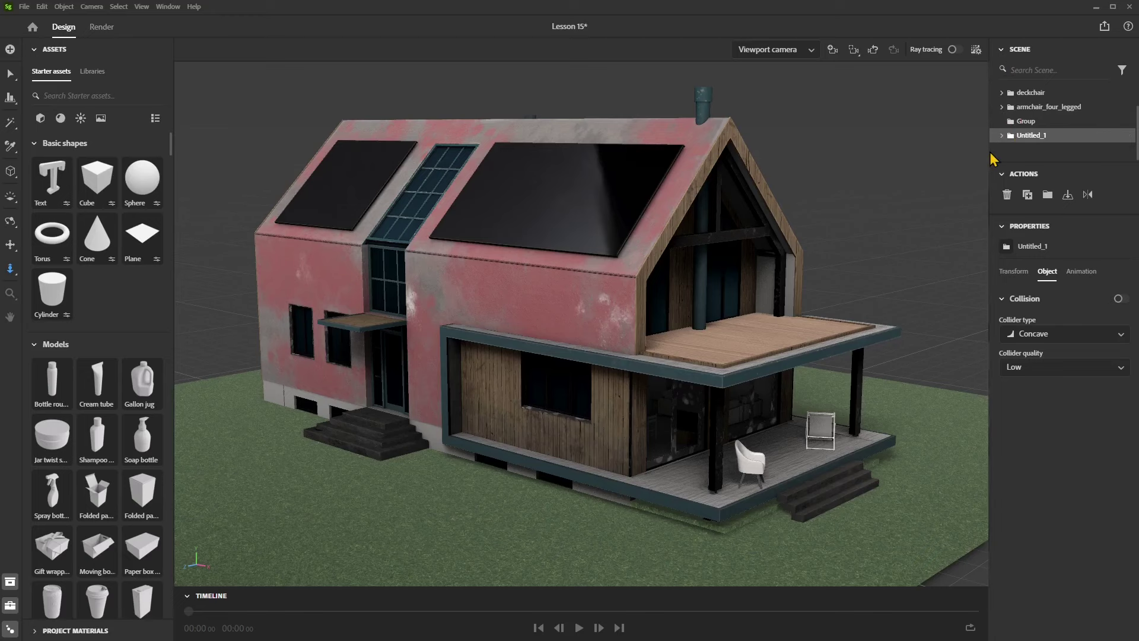
Widen the scene hierarchy area, expand the imported Untitled_1 group and select the mesh inside it.
drag(988, 153, 939, 190)
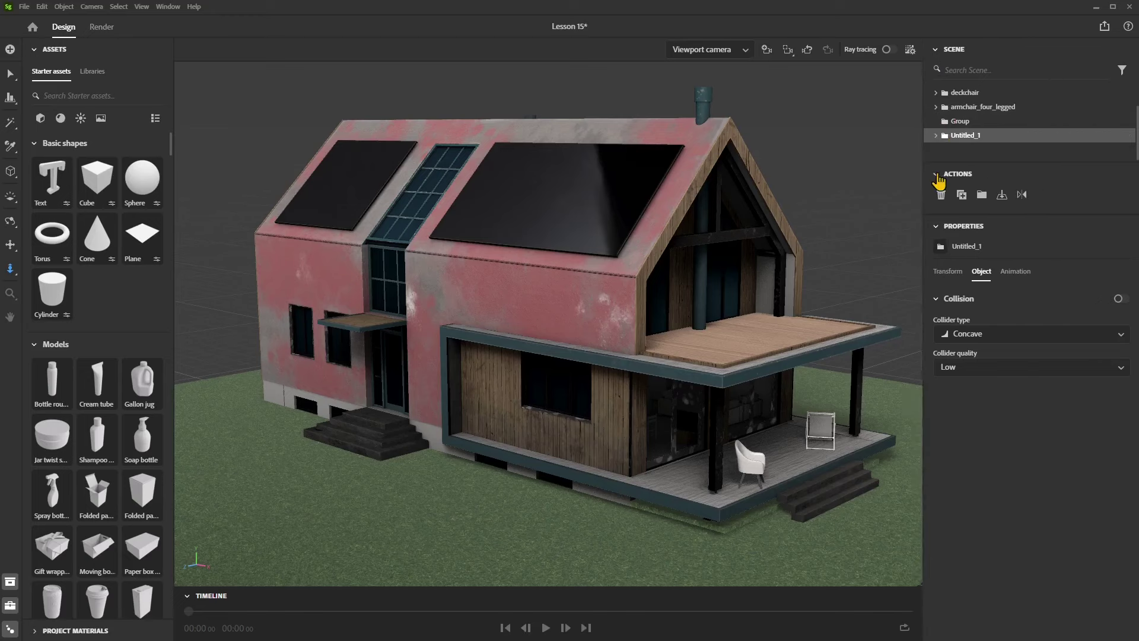
click(951, 51)
click(947, 51)
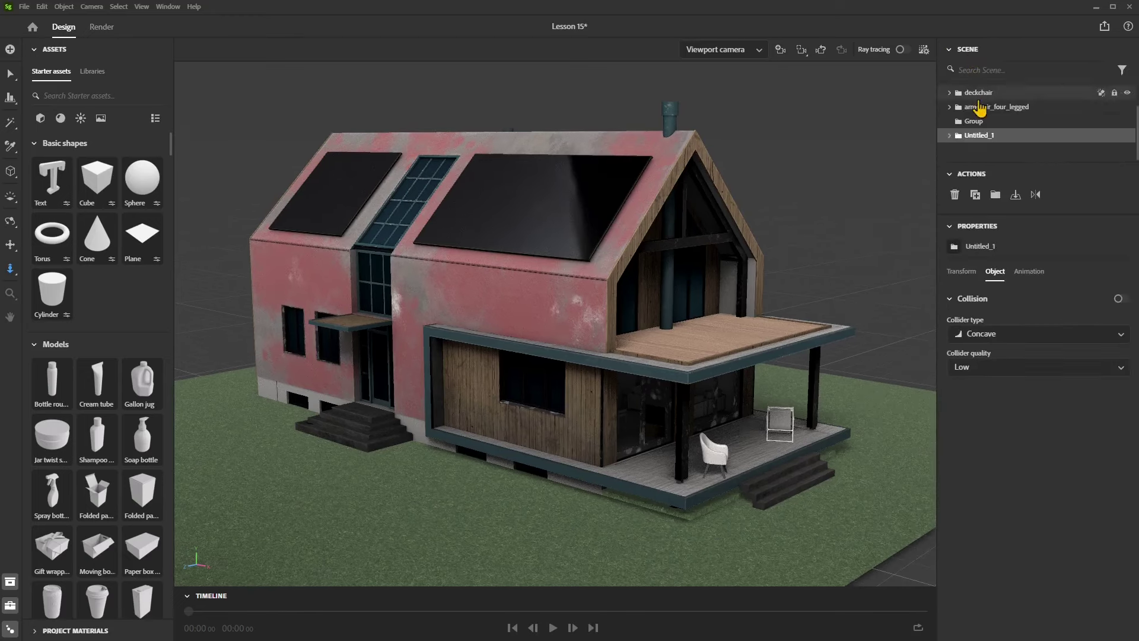
click(987, 149)
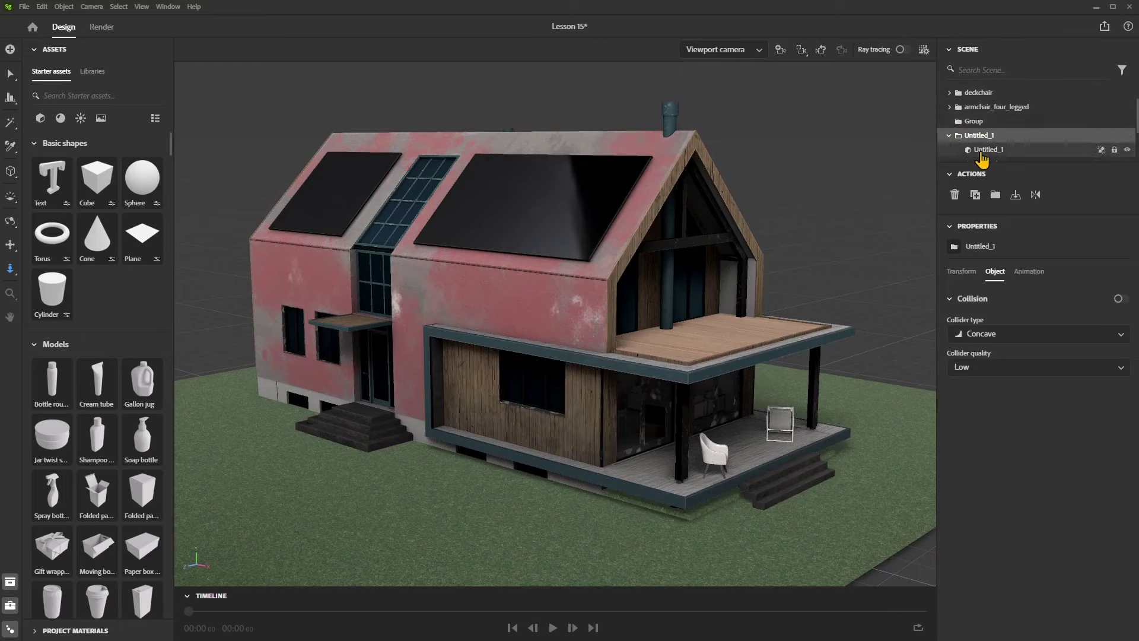
Examine the imported alien character on its ground plane together with the house.
scroll(629, 300, down, 5)
alt+drag(542, 361, 688, 397)
scroll(619, 389, up, 5)
alt+drag(514, 419, 460, 433)
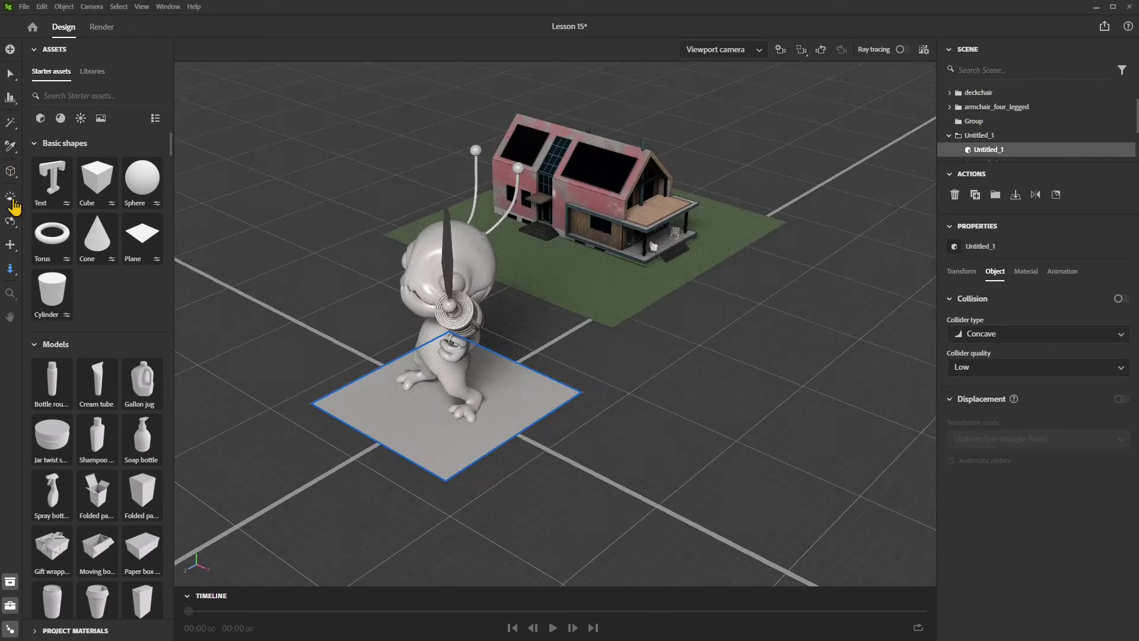
click(10, 248)
alt+drag(500, 395, 830, 250)
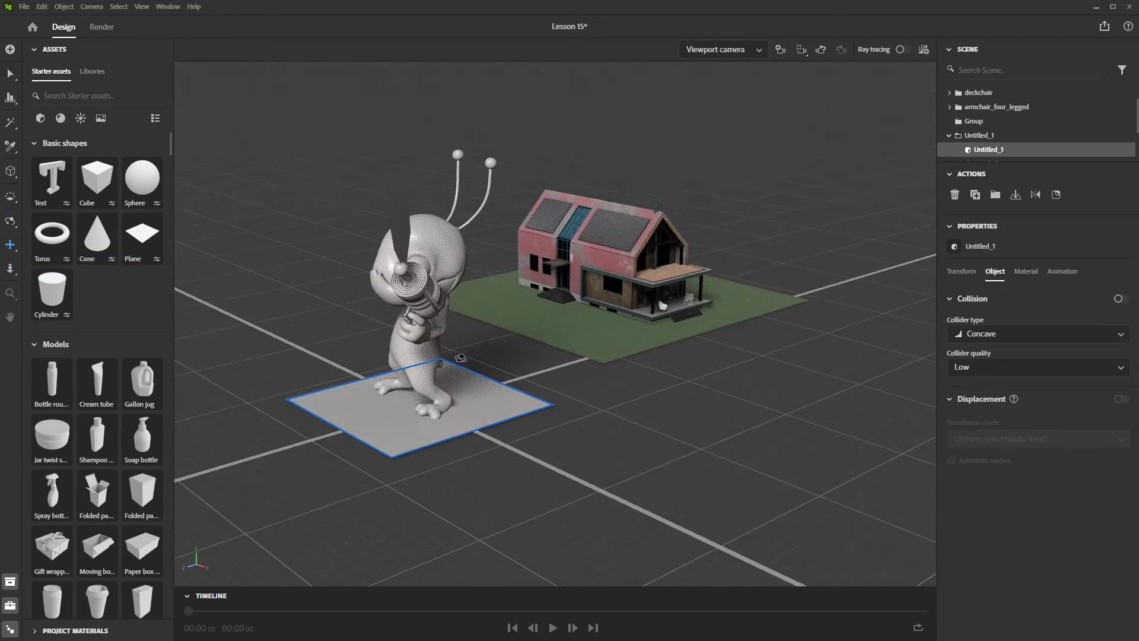
Collapse the imported Untitled_1 group and hide it, toggling its visibility several times to compare.
click(950, 136)
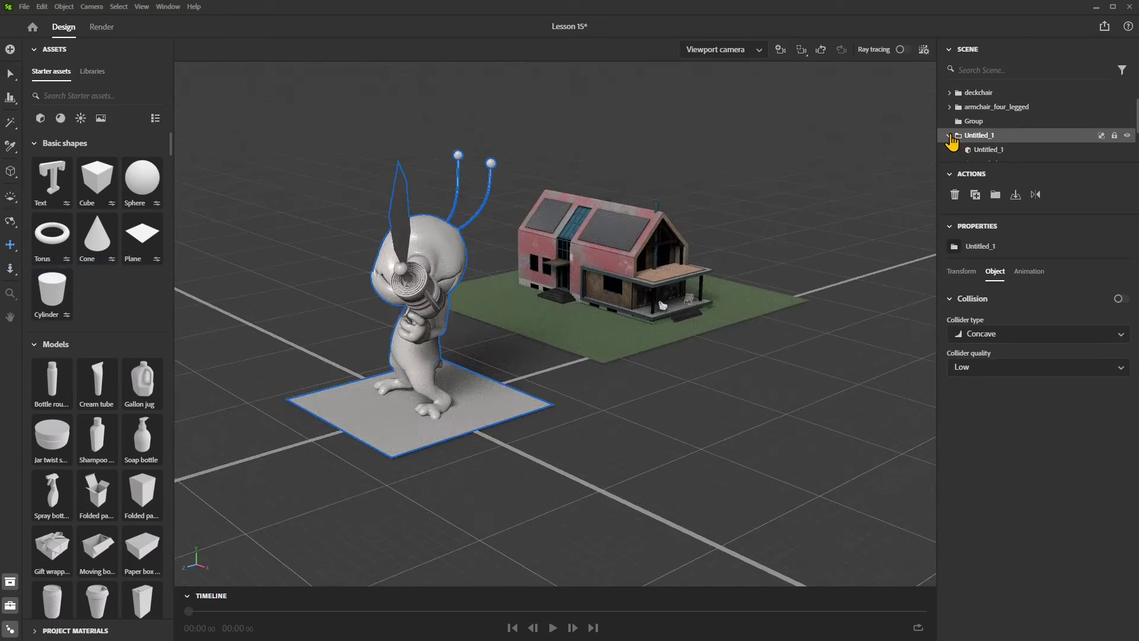
click(1128, 136)
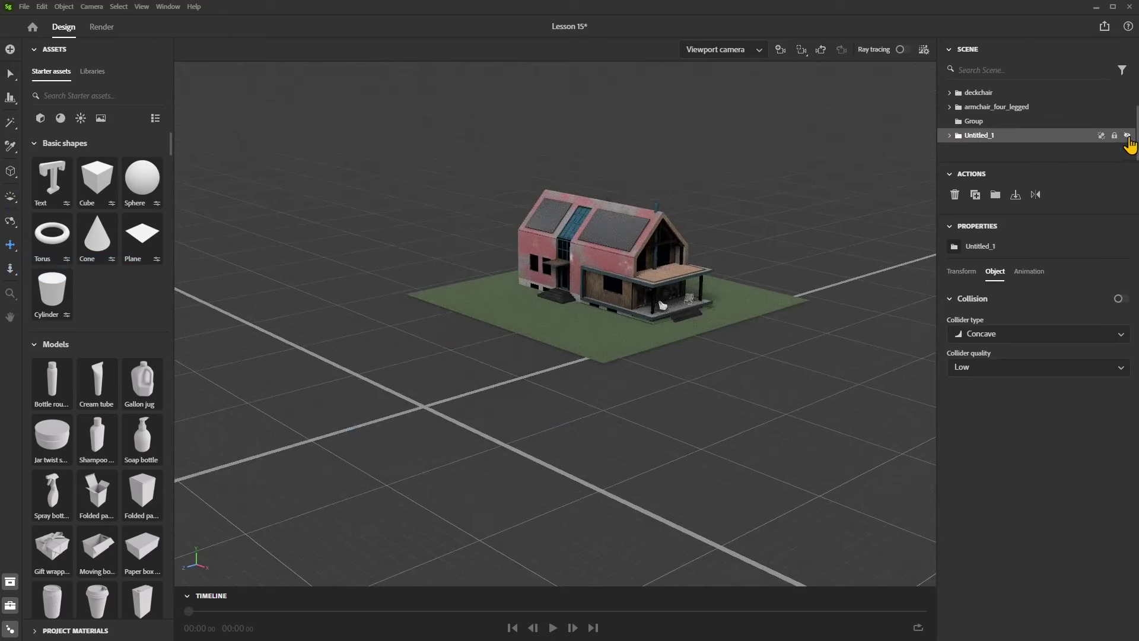
click(1127, 136)
click(1128, 136)
click(1127, 135)
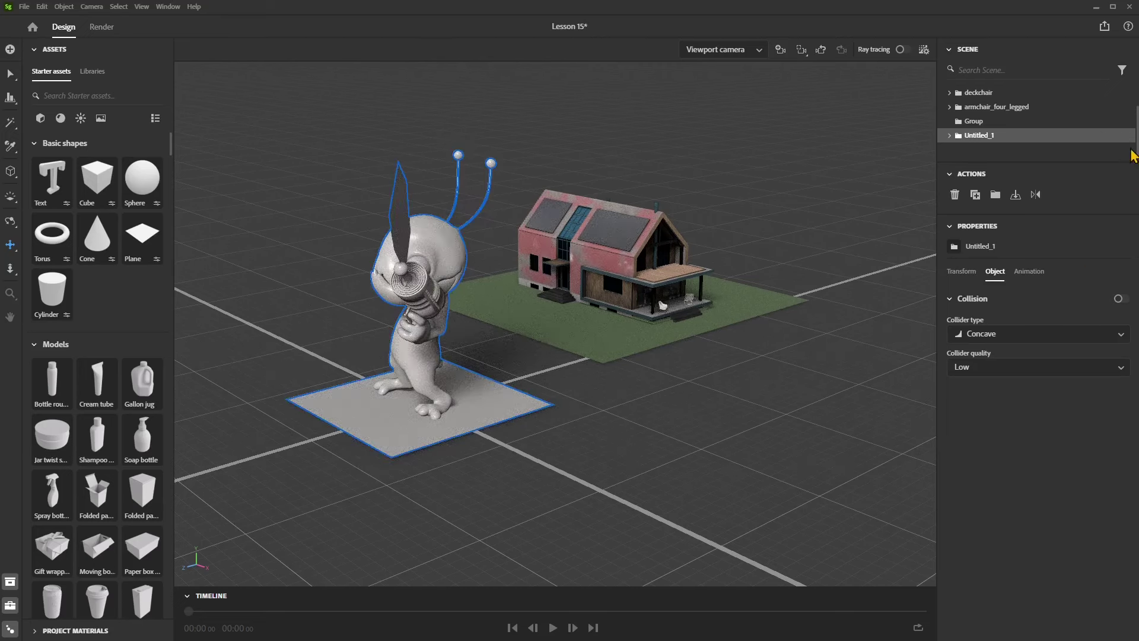
click(1127, 136)
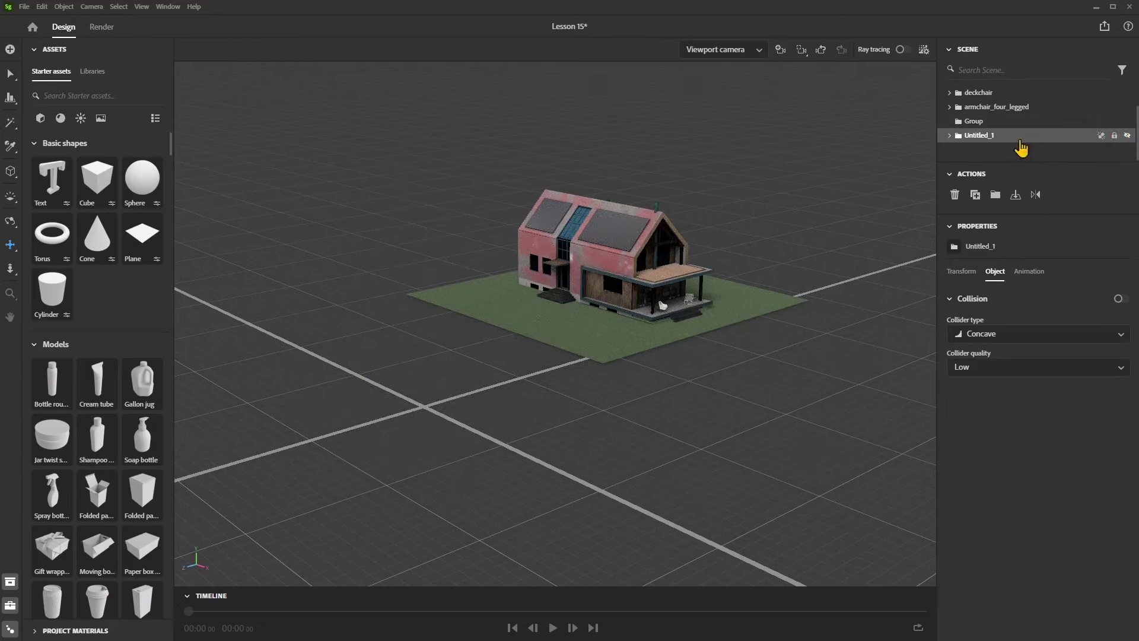
Switch to the browser and examine the Villa Aalsmeer 7 model and its model information on Sketchfab.
scroll(542, 300, up, 5)
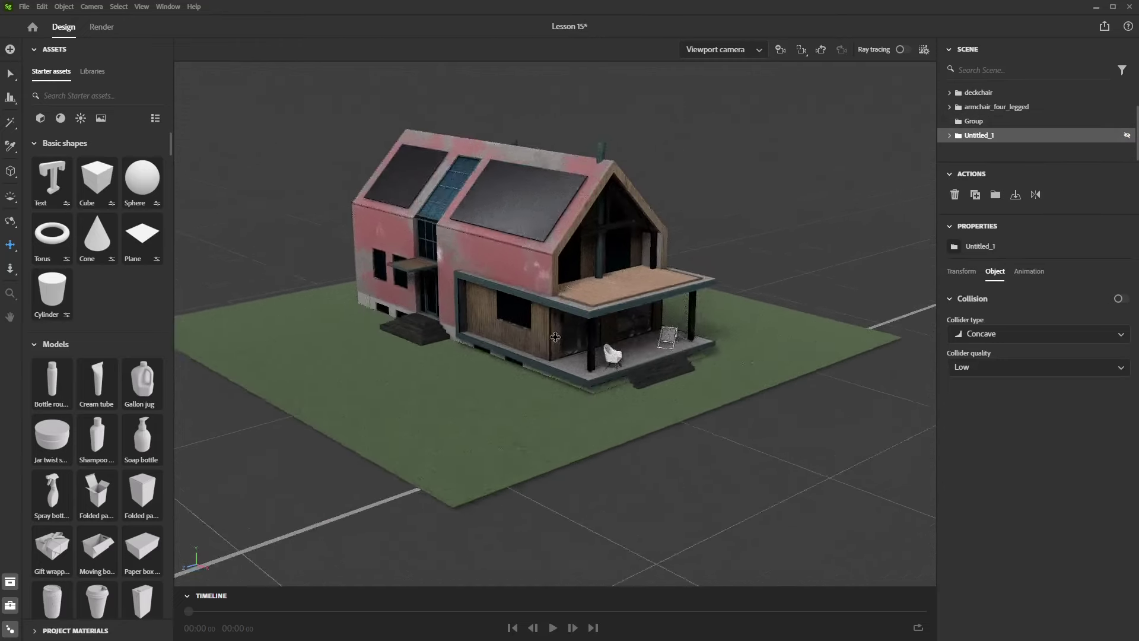
drag(555, 337, 661, 354)
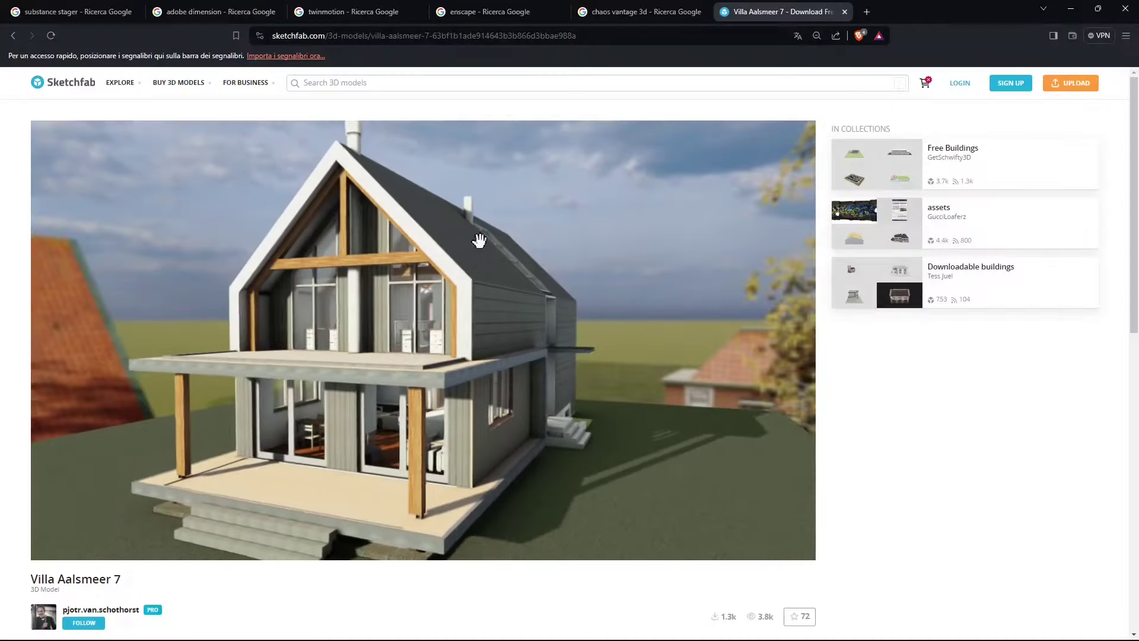
mouse_move(478, 237)
mouse_down()
mouse_move(499, 298)
mouse_move(442, 356)
mouse_move(759, 469)
mouse_up()
scroll(242, 522, down, 4)
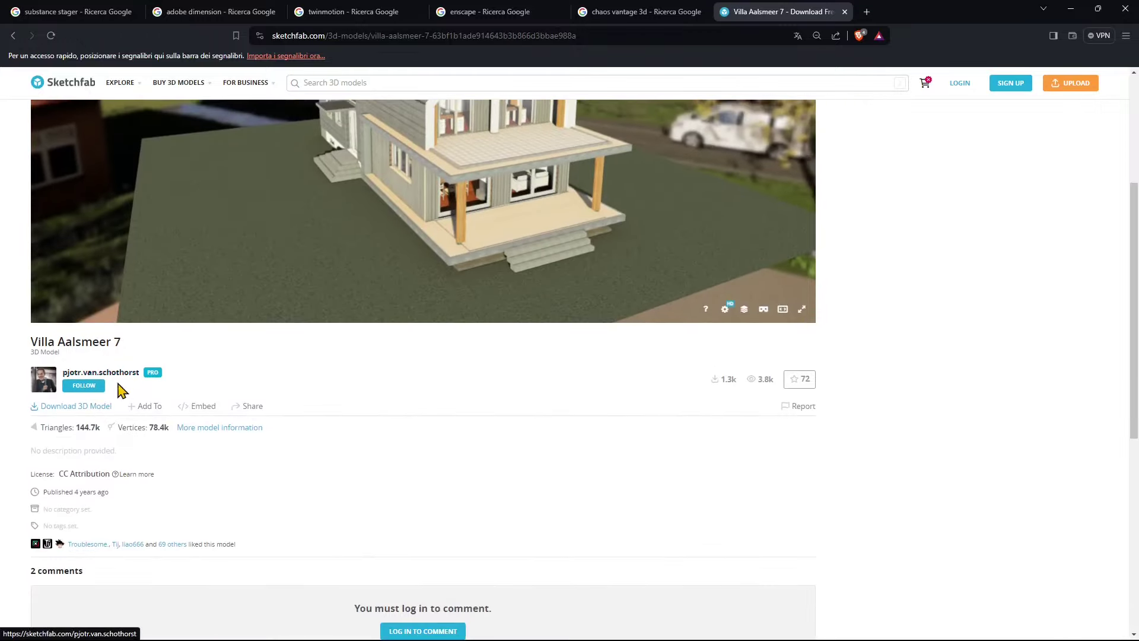
click(207, 429)
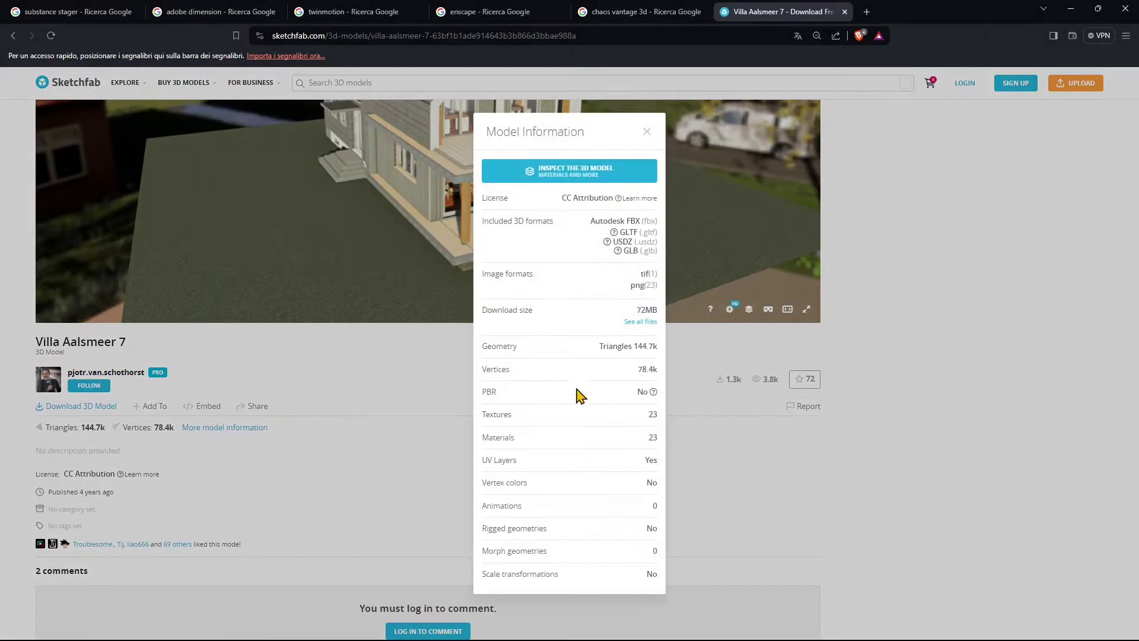
click(648, 131)
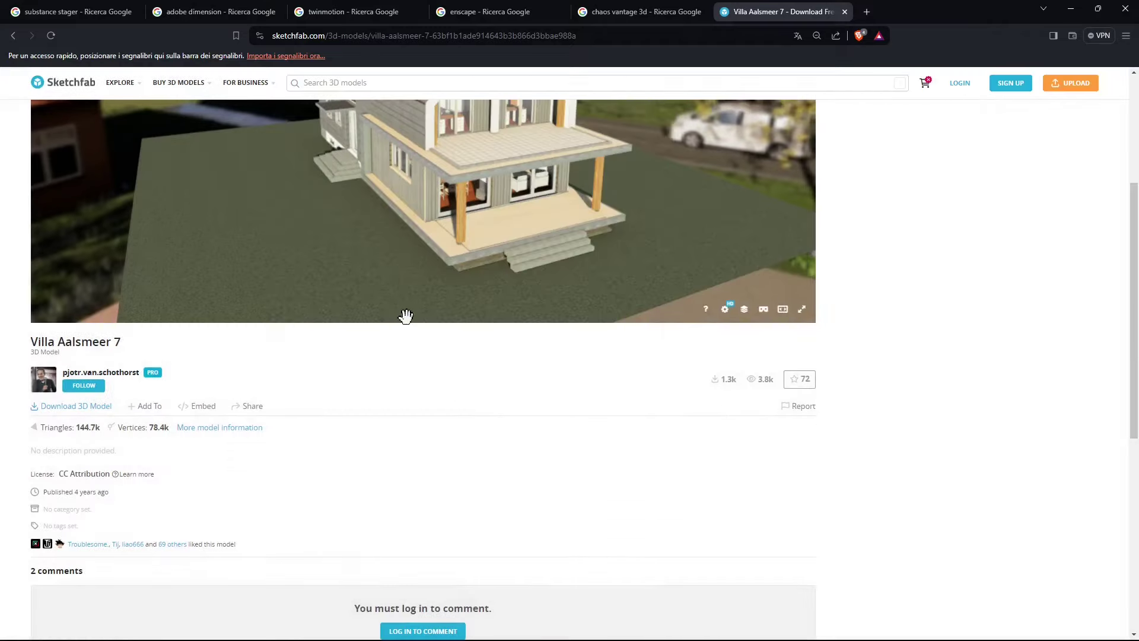
scroll(962, 394, up, 2)
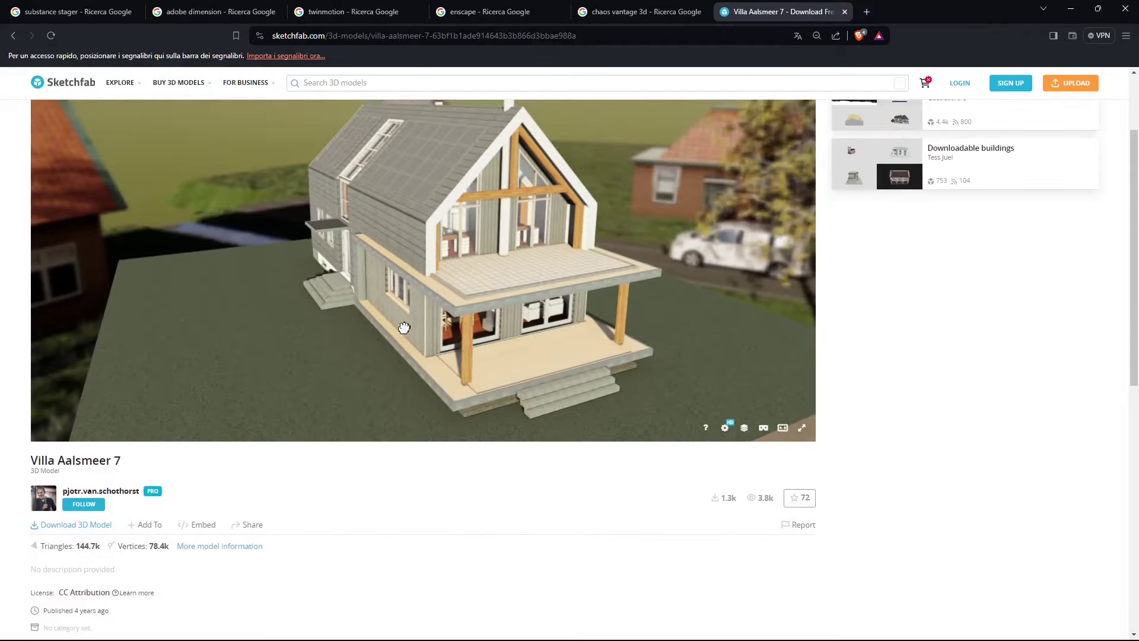
mouse_move(404, 328)
mouse_down()
mouse_move(554, 300)
mouse_move(501, 302)
mouse_up()
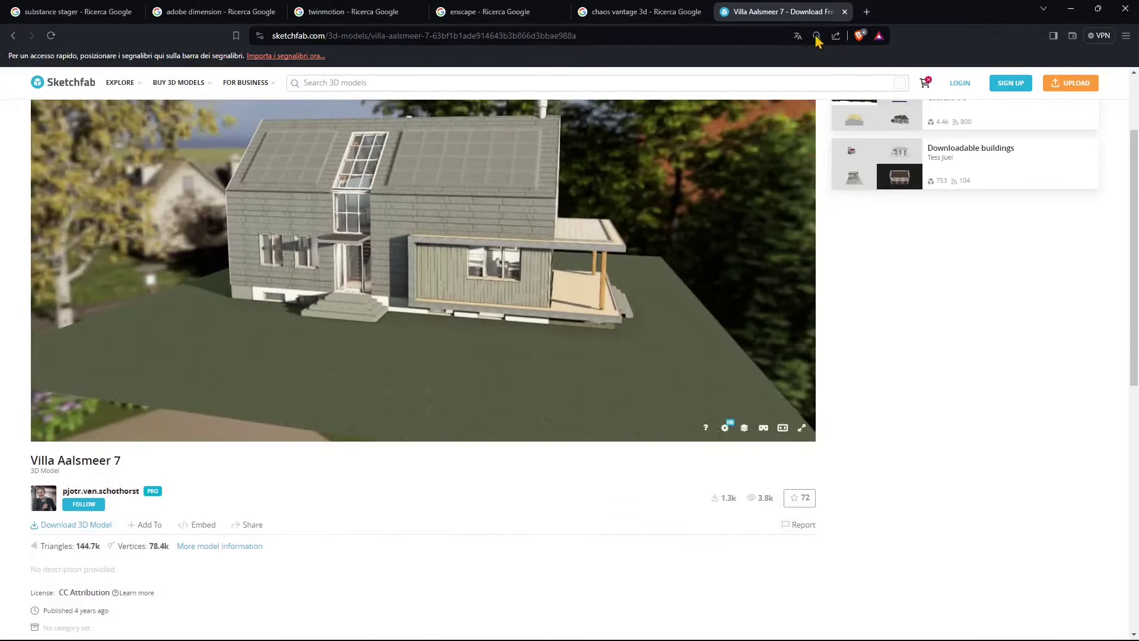
drag(537, 178, 538, 269)
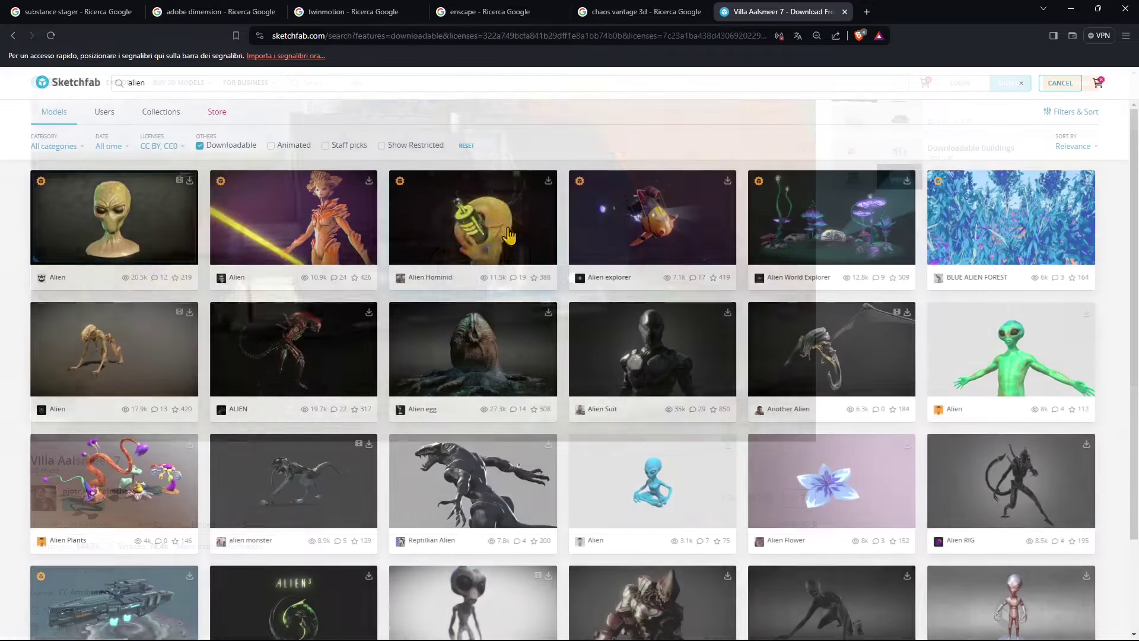
Open the Alien Hominid model on Sketchfab, check its model information and return to Substance 3D Stager.
click(509, 235)
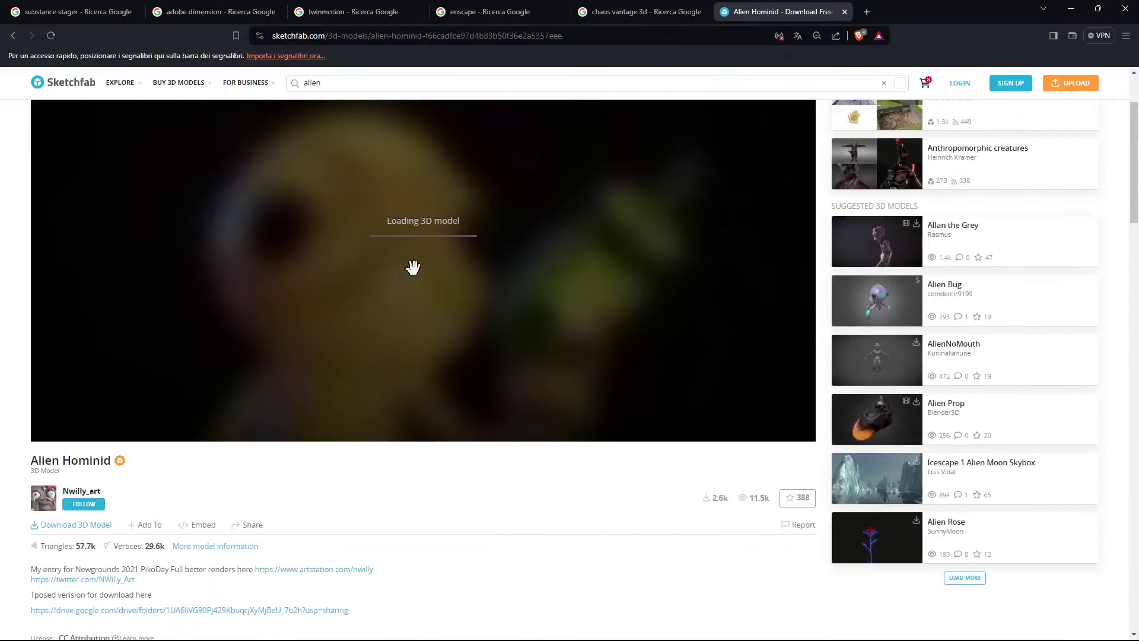
mouse_move(196, 89)
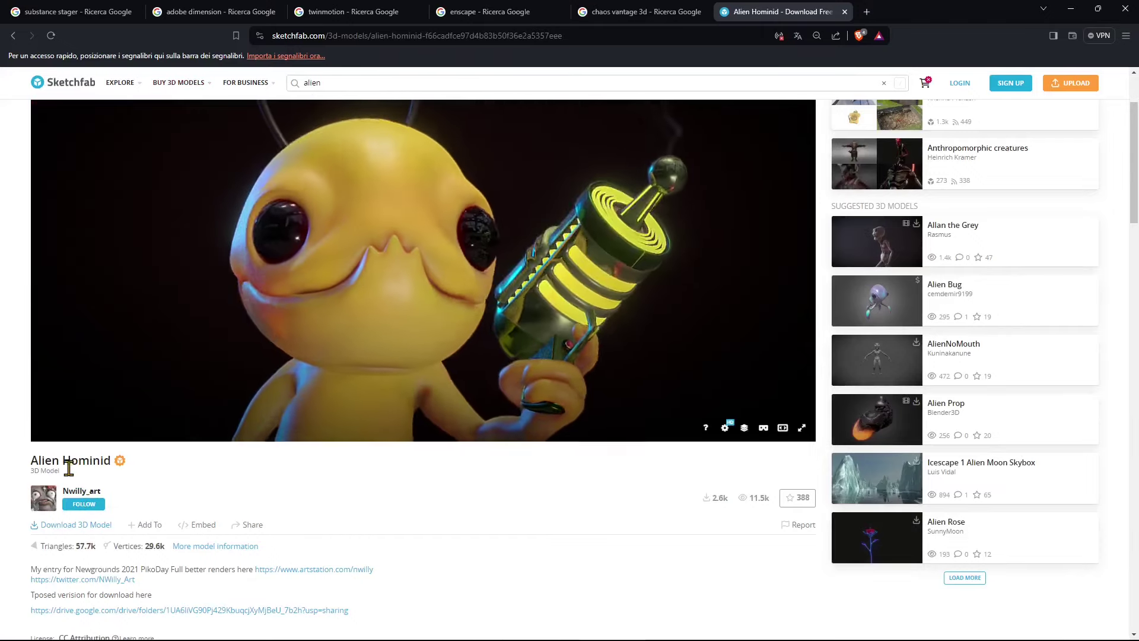
click(219, 546)
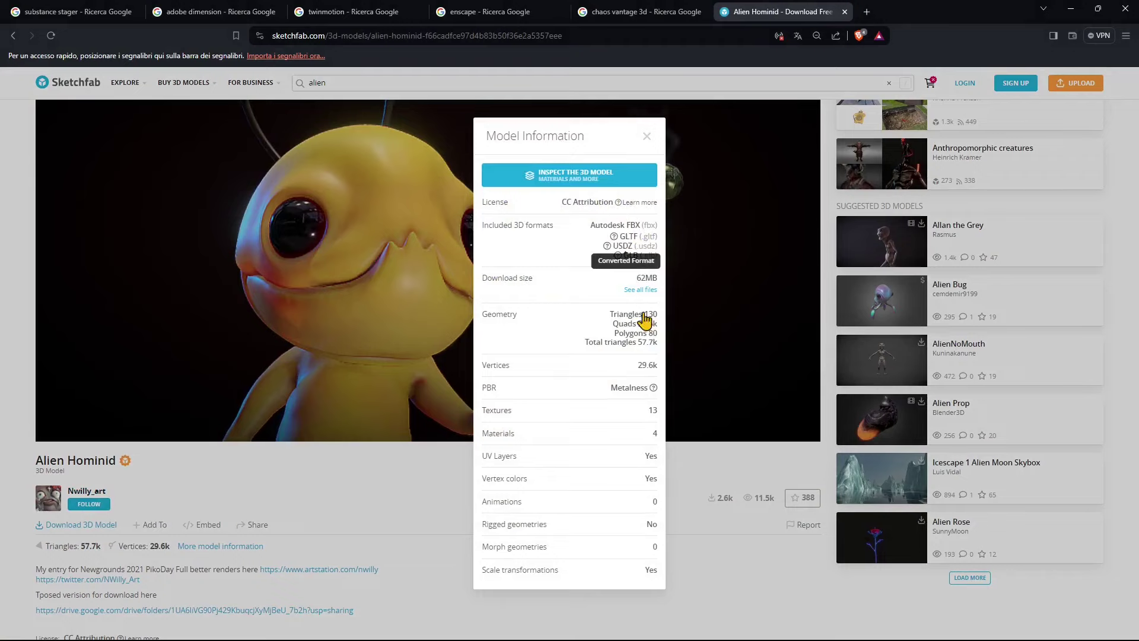
click(1073, 9)
scroll(686, 286, up, 3)
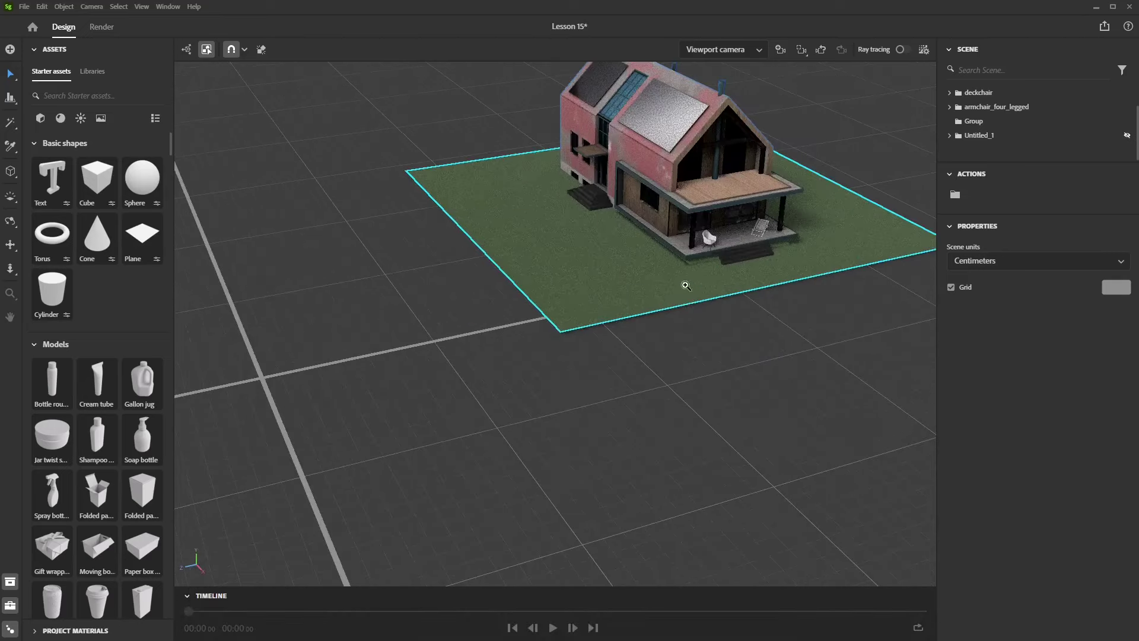
View the available asset libraries and return to the starter assets.
scroll(686, 286, down, 5)
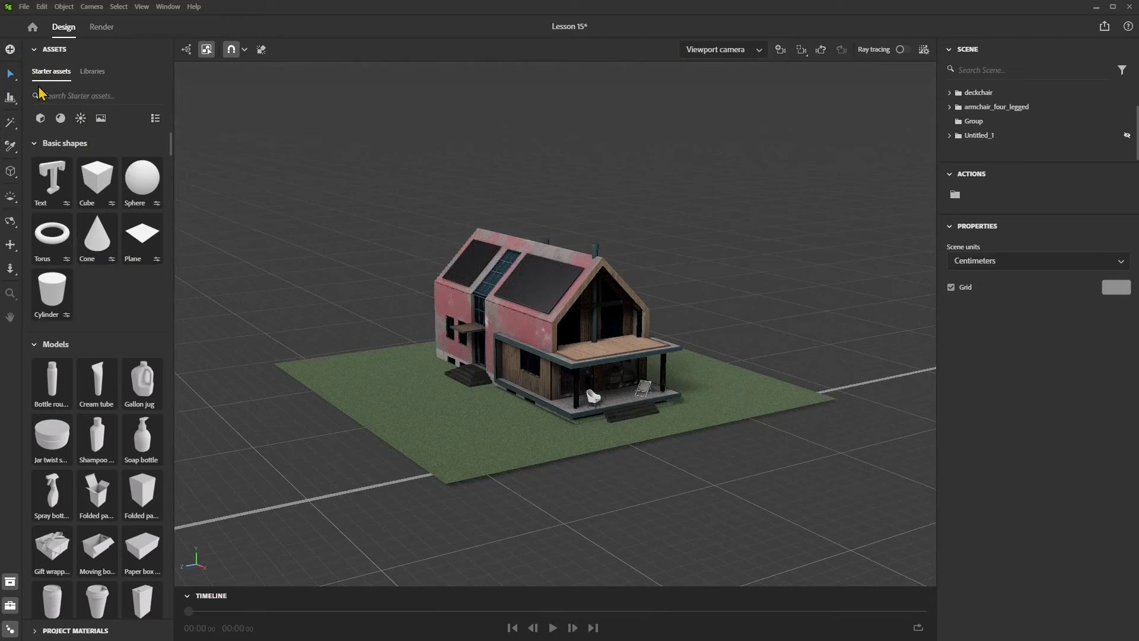
click(91, 75)
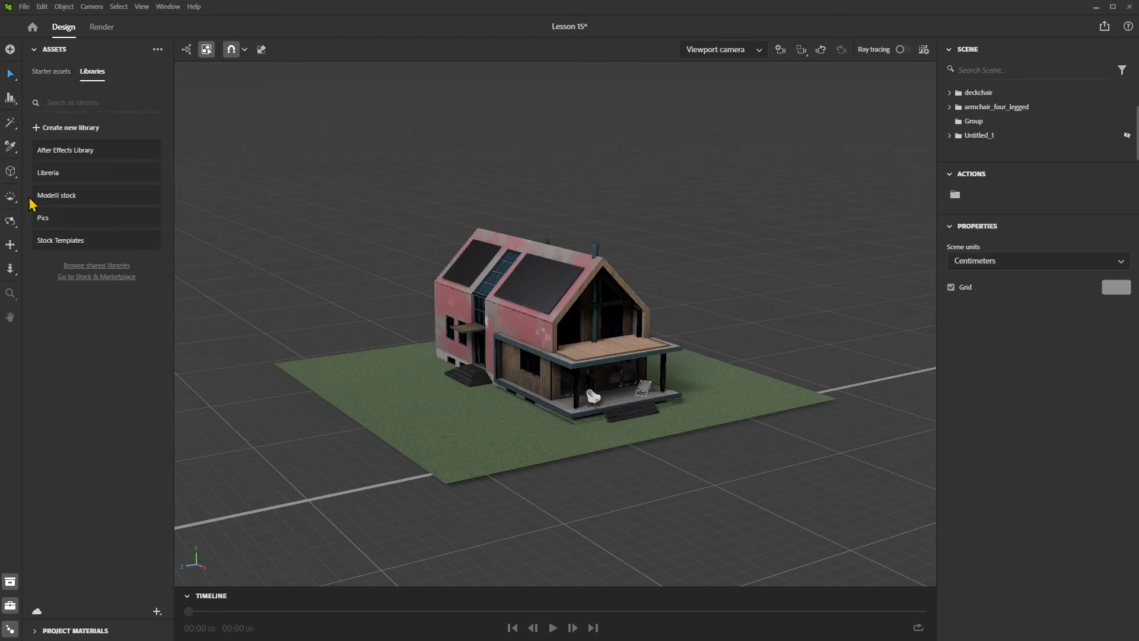
click(50, 72)
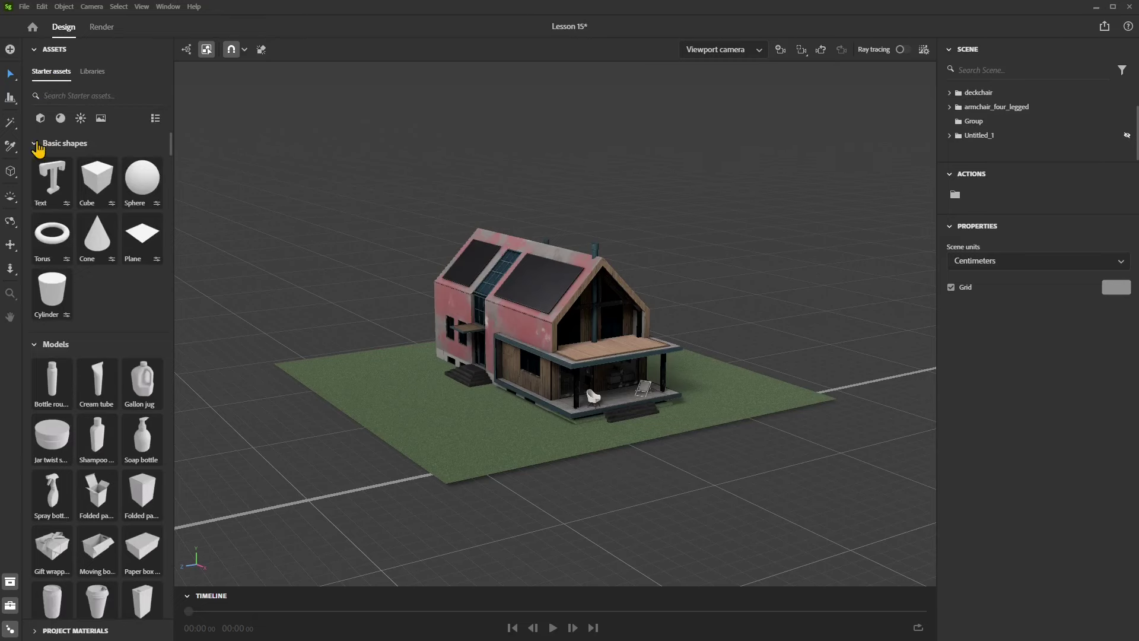
Examine the house on its ground plane from several angles and distances.
scroll(402, 425, up, 2)
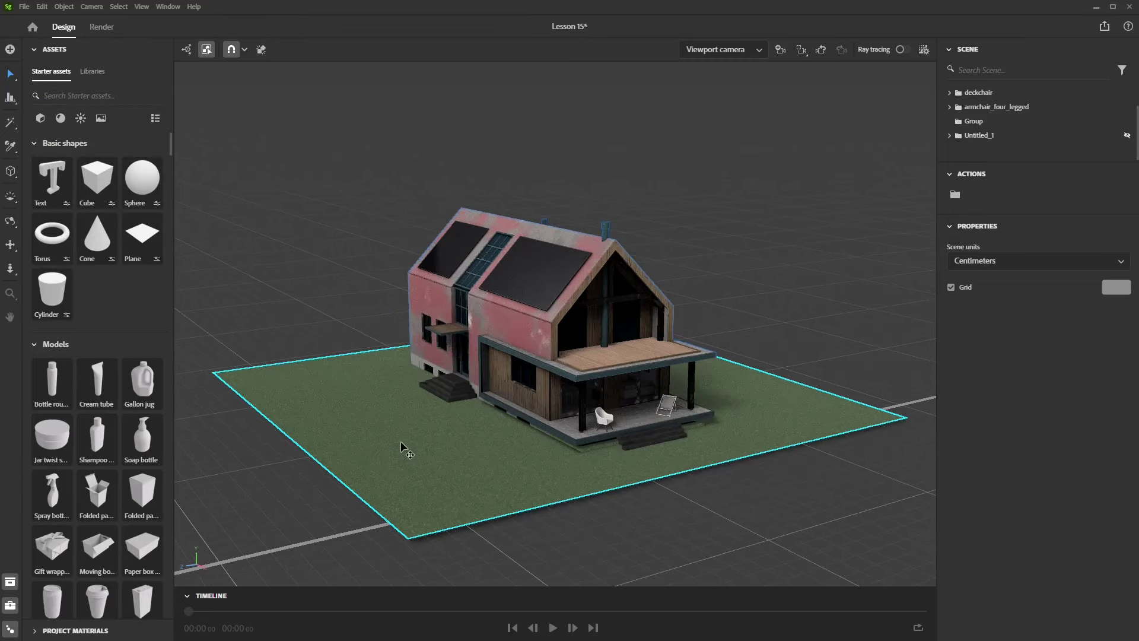
alt+drag(402, 453, 472, 413)
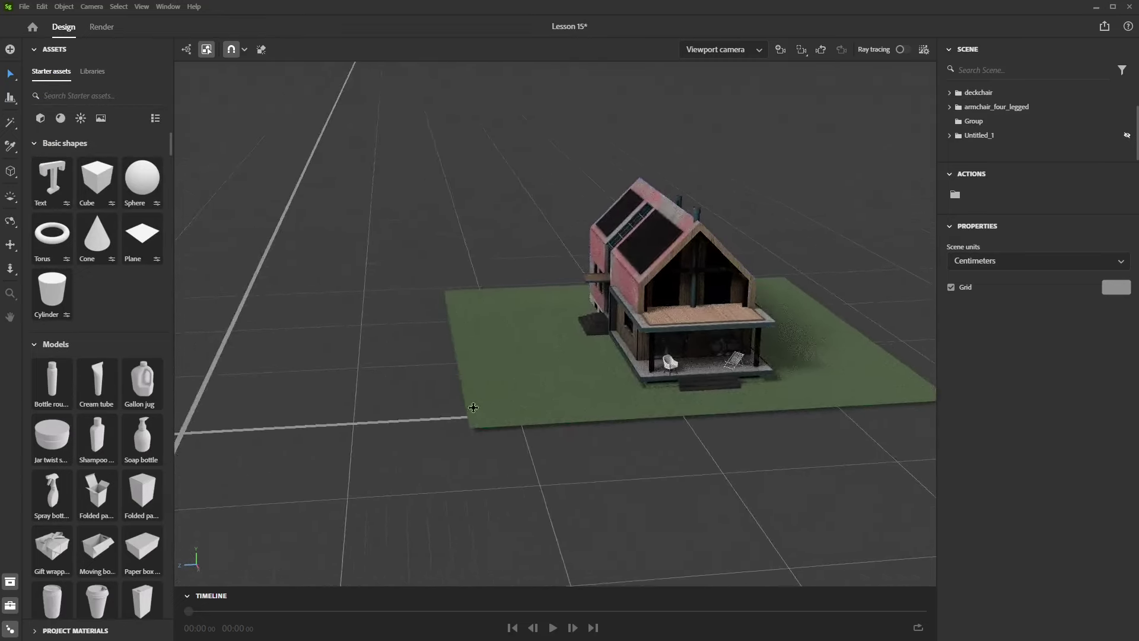
scroll(472, 413, down, 5)
scroll(545, 398, up, 2)
scroll(544, 398, up, 4)
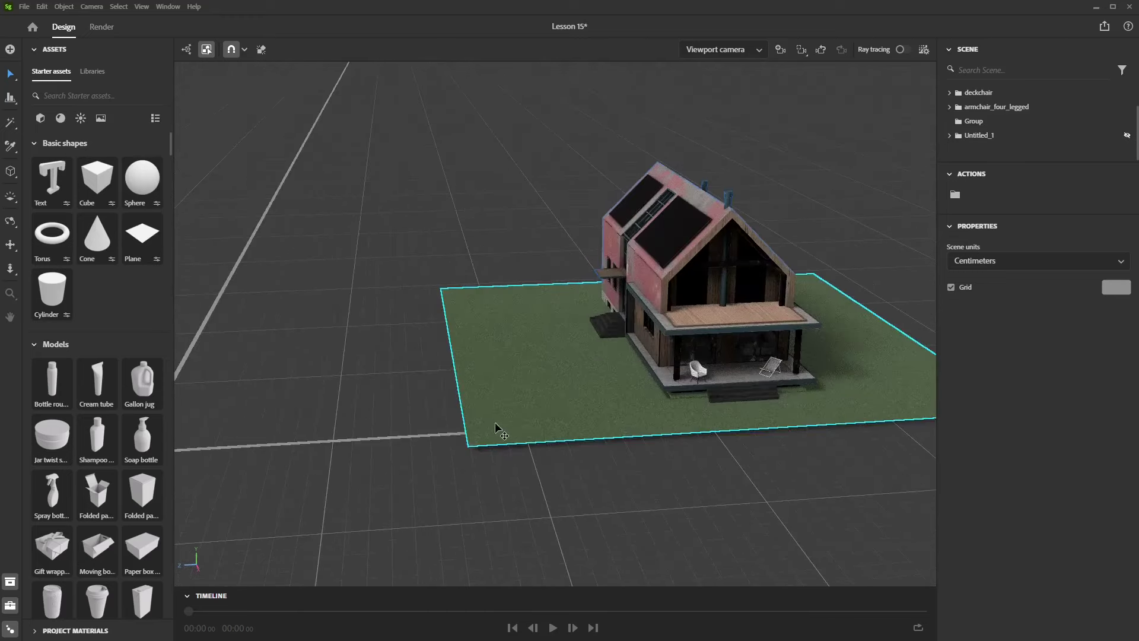
scroll(498, 427, down, 5)
scroll(499, 427, up, 6)
alt+drag(498, 427, 396, 407)
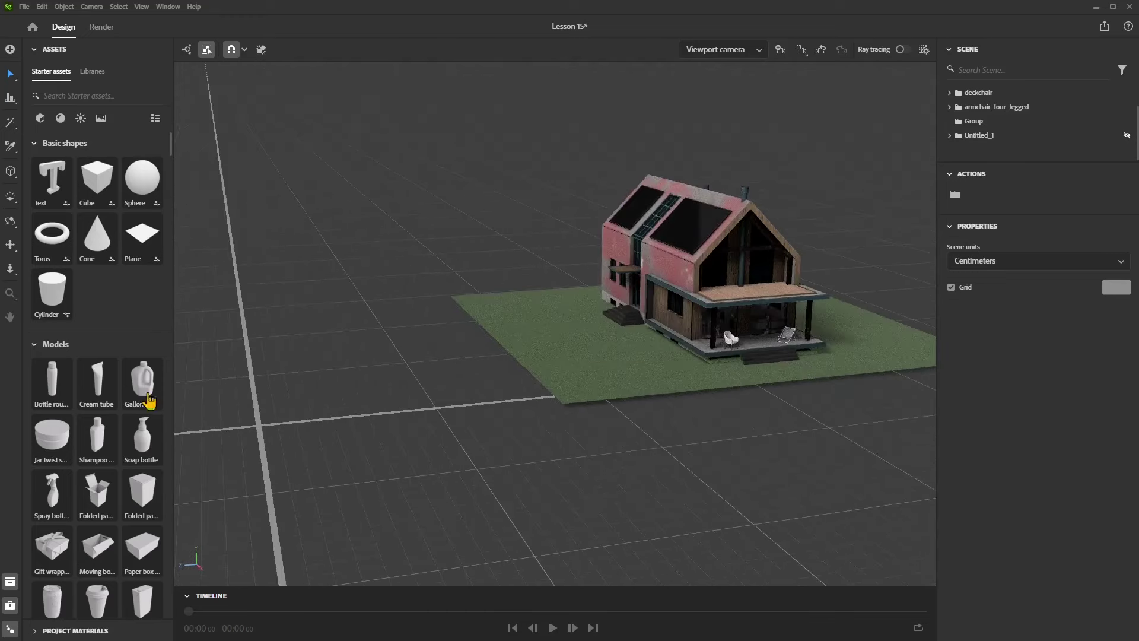
Browse the starter models, from bottles and packaging through clothing and electronics to furniture, previewing some of them.
scroll(92, 429, down, 3)
scroll(89, 421, up, 3)
scroll(101, 308, down, 3)
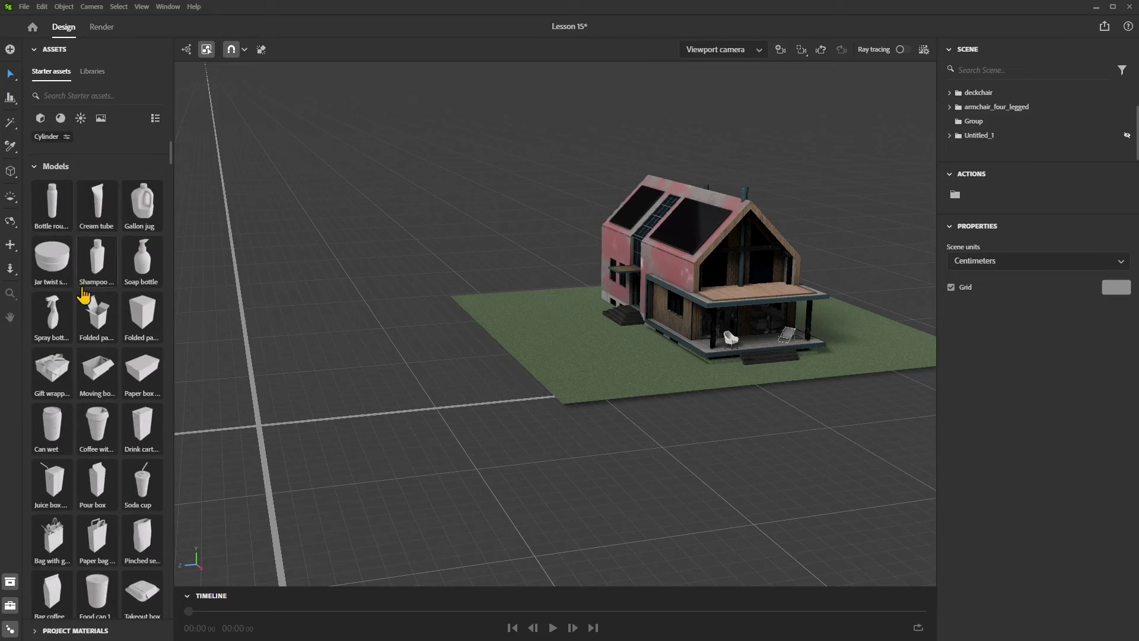
scroll(80, 279, down, 1)
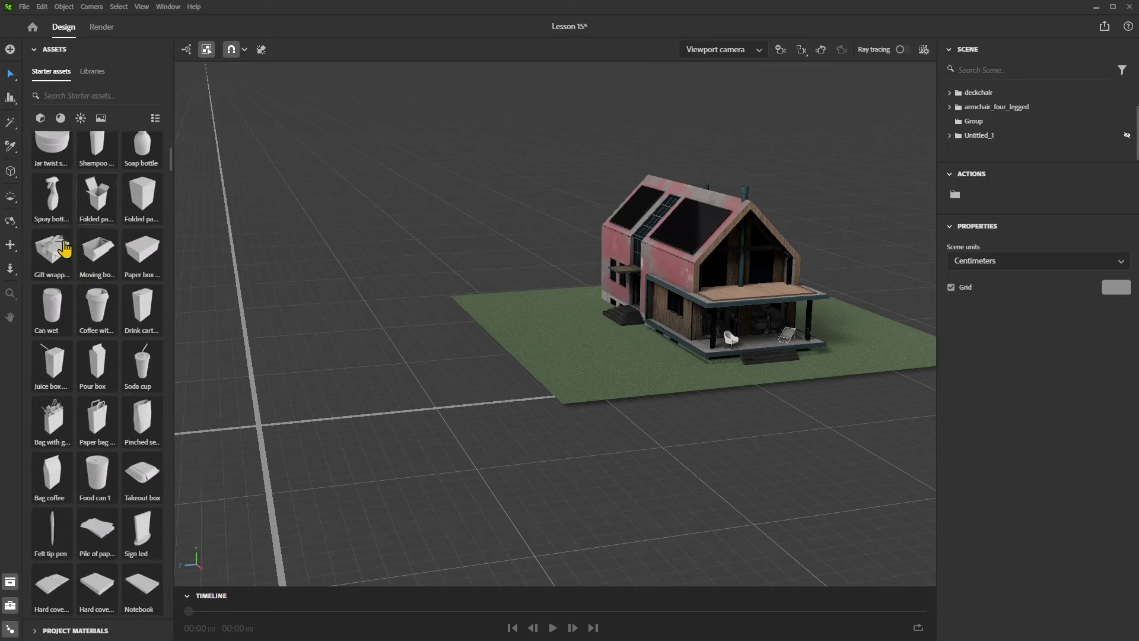
scroll(89, 273, down, 1)
scroll(91, 279, down, 1)
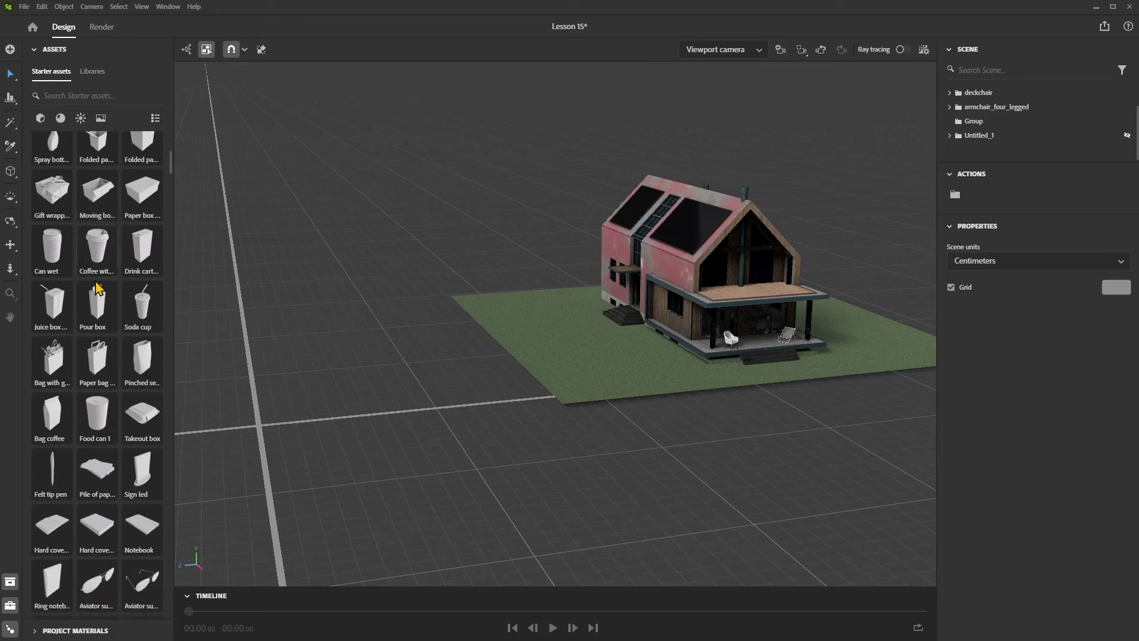
mouse_move(97, 300)
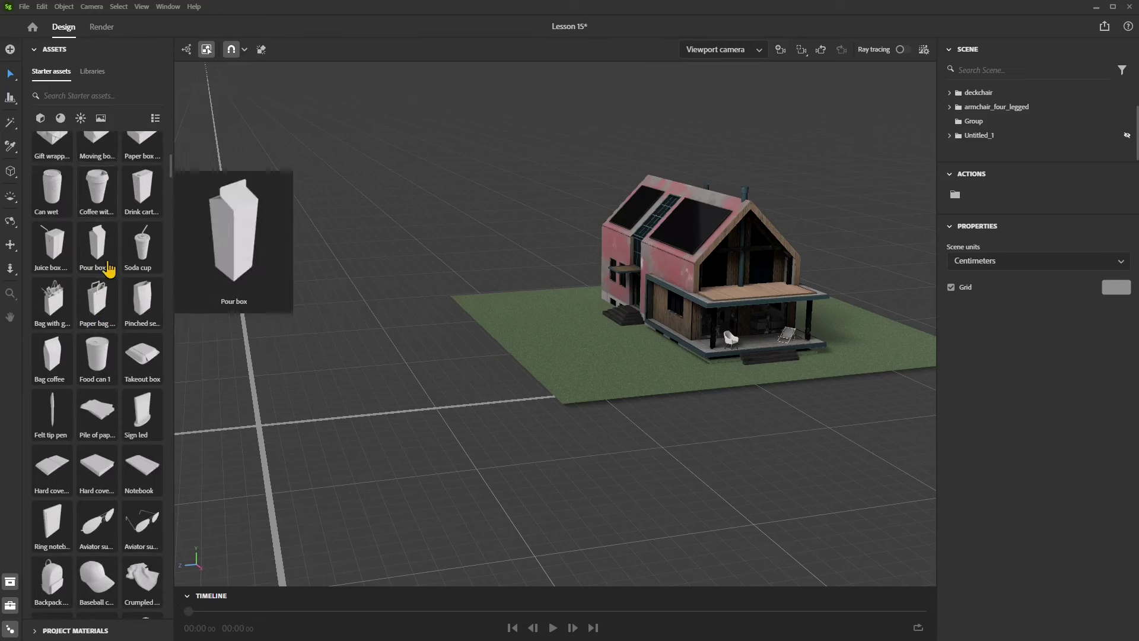
scroll(104, 306, down, 2)
scroll(95, 393, down, 1)
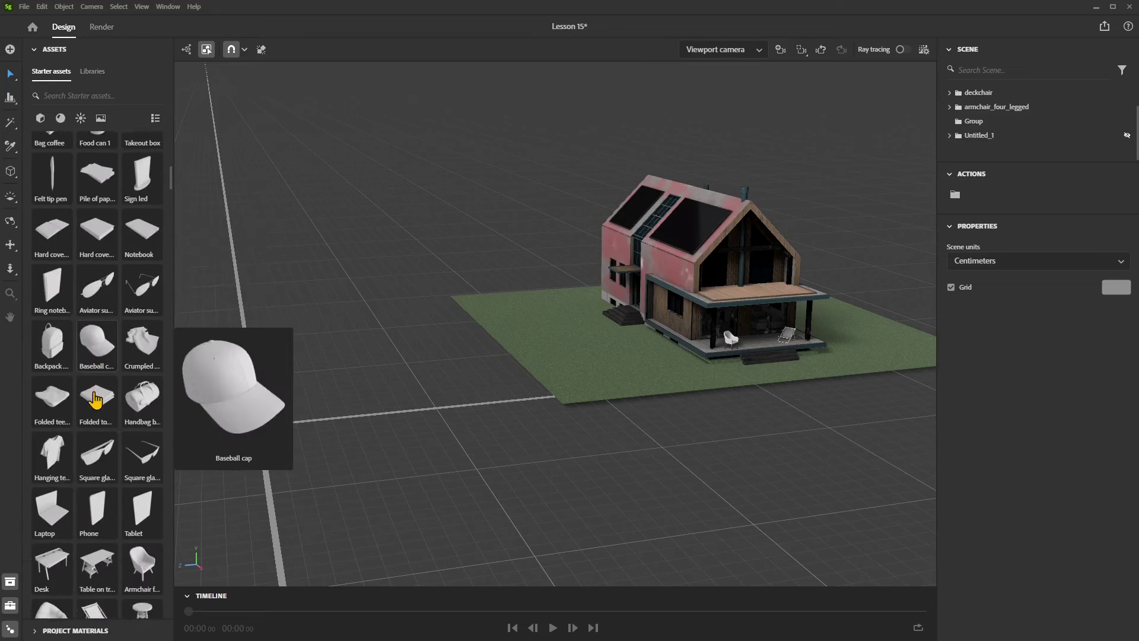
mouse_move(133, 289)
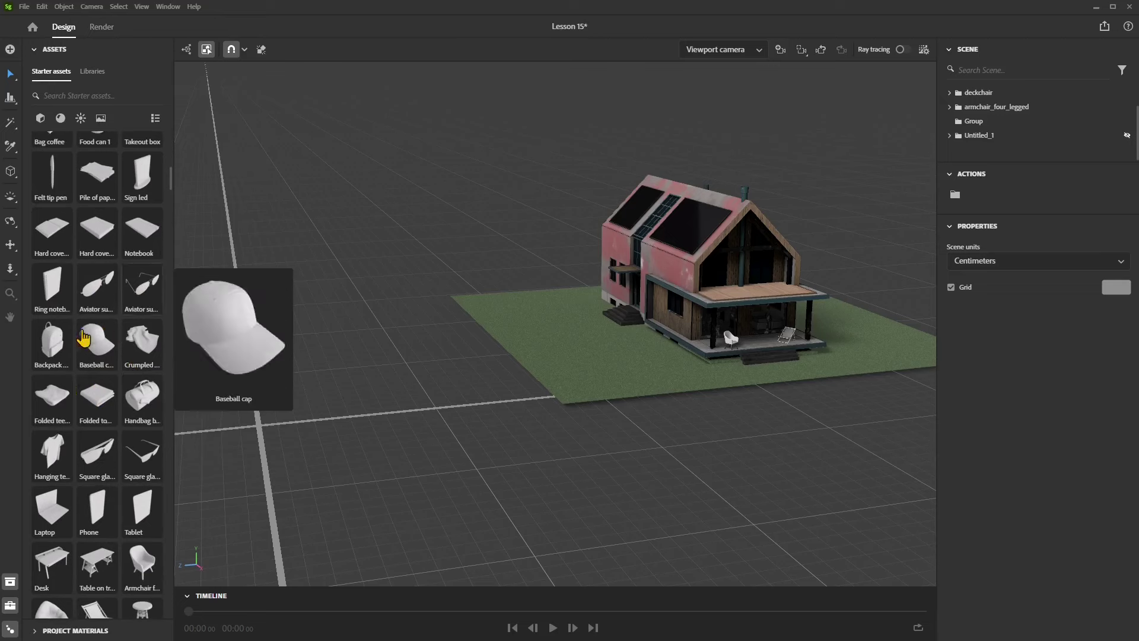
scroll(86, 355, down, 1)
mouse_move(95, 413)
scroll(98, 415, down, 6)
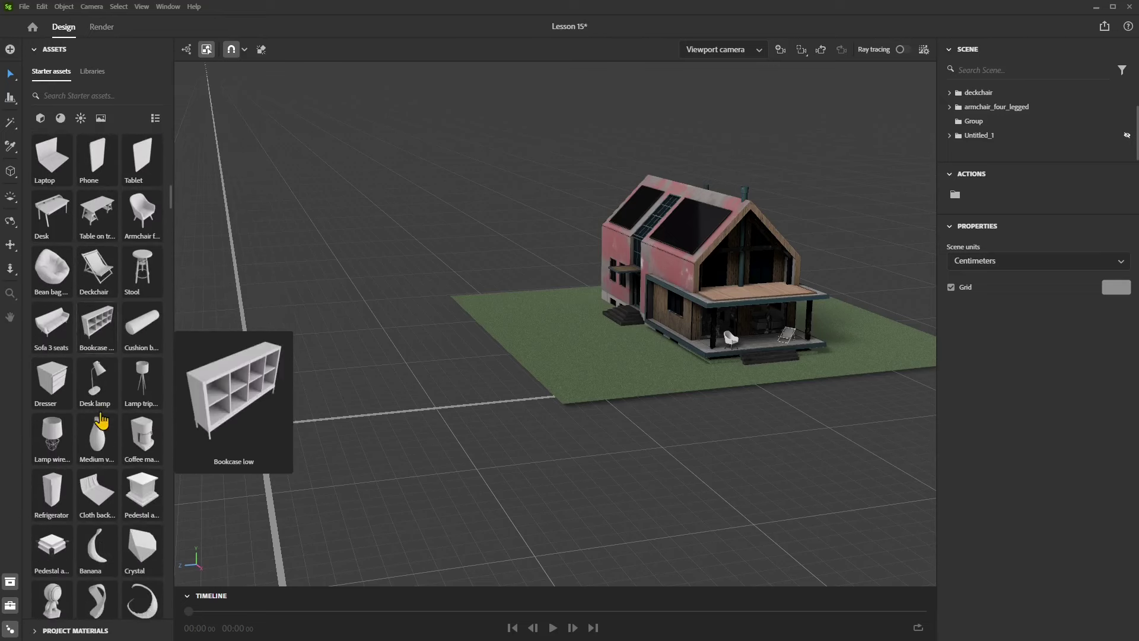
Apply the basic Glass material to the window panes of the house.
scroll(113, 439, down, 5)
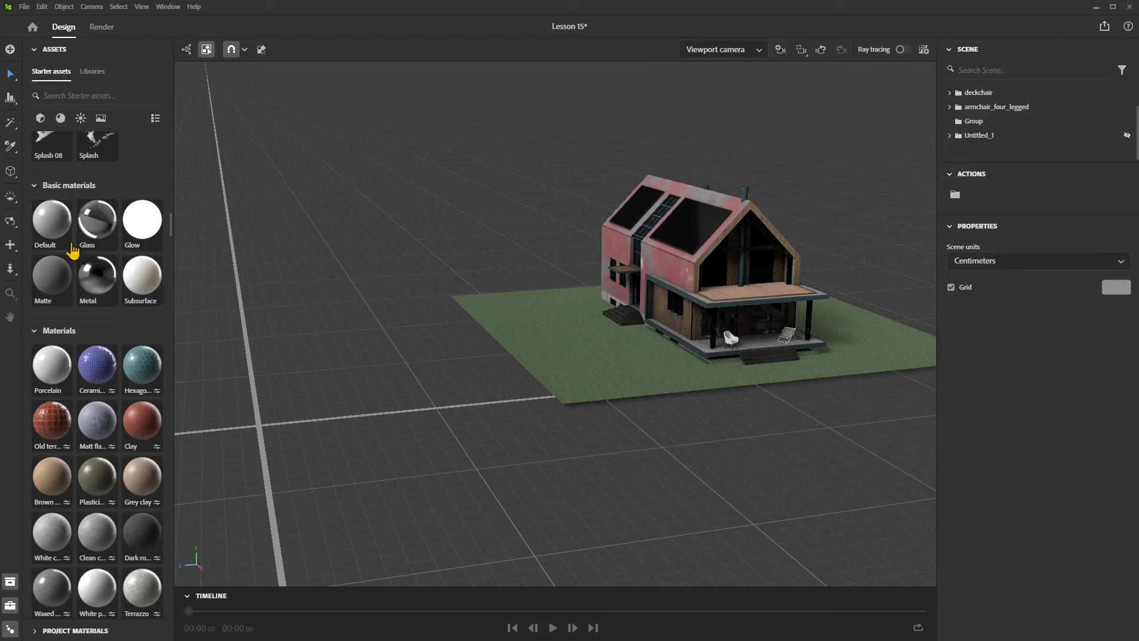
drag(97, 228, 717, 276)
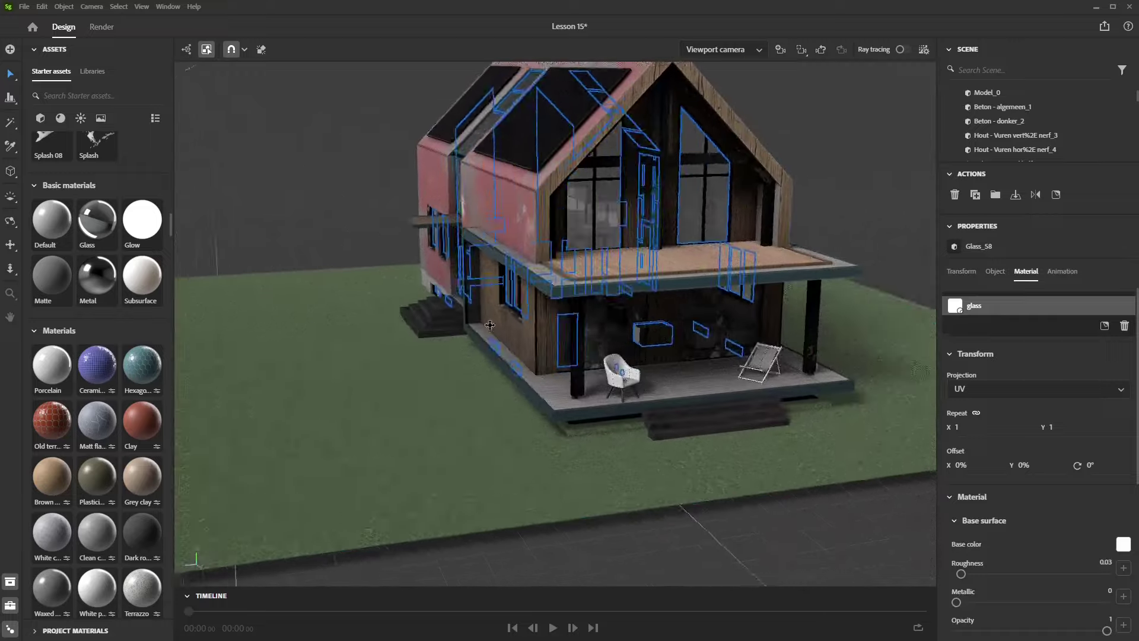
right_drag(593, 341, 631, 234)
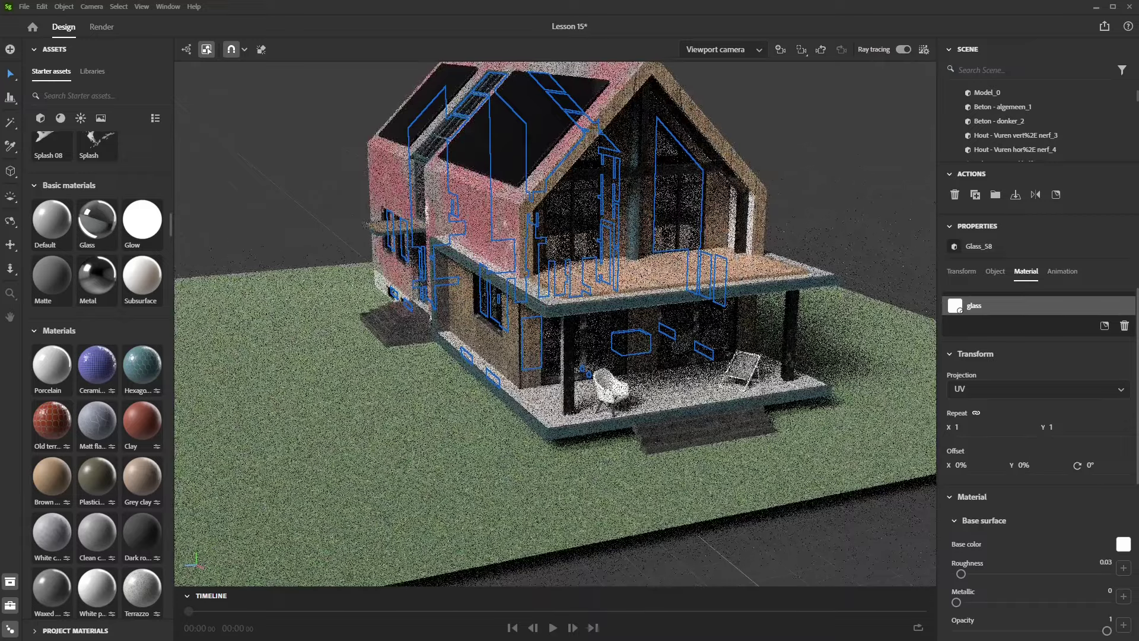
Review the ray tracing render settings, including the renderer choices, samples and quality presets, and close them.
click(924, 50)
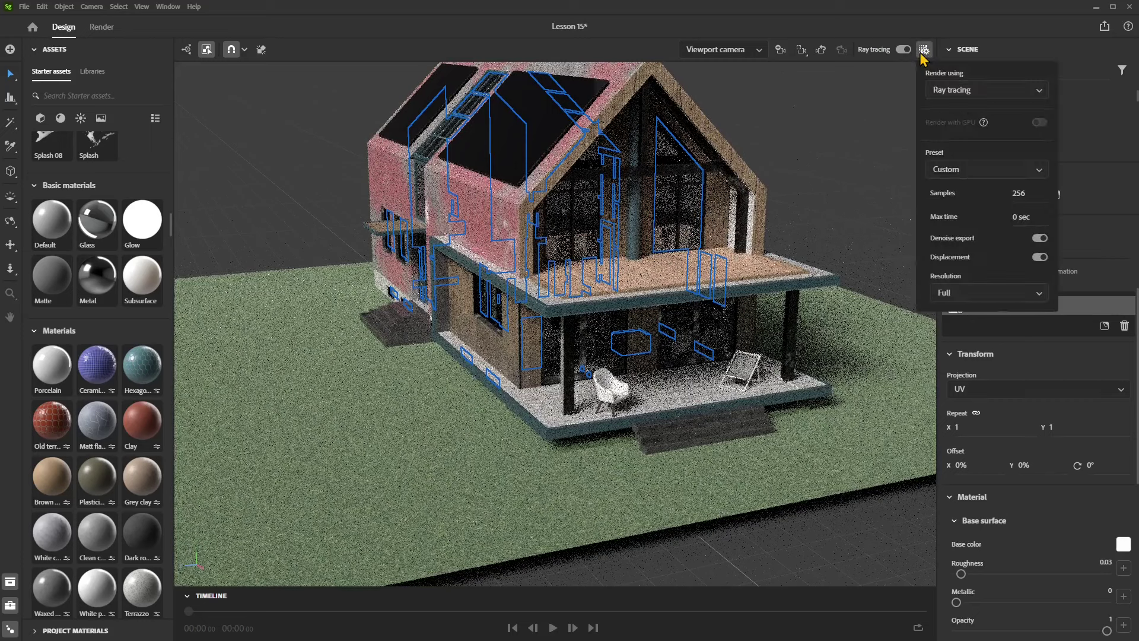
click(1004, 94)
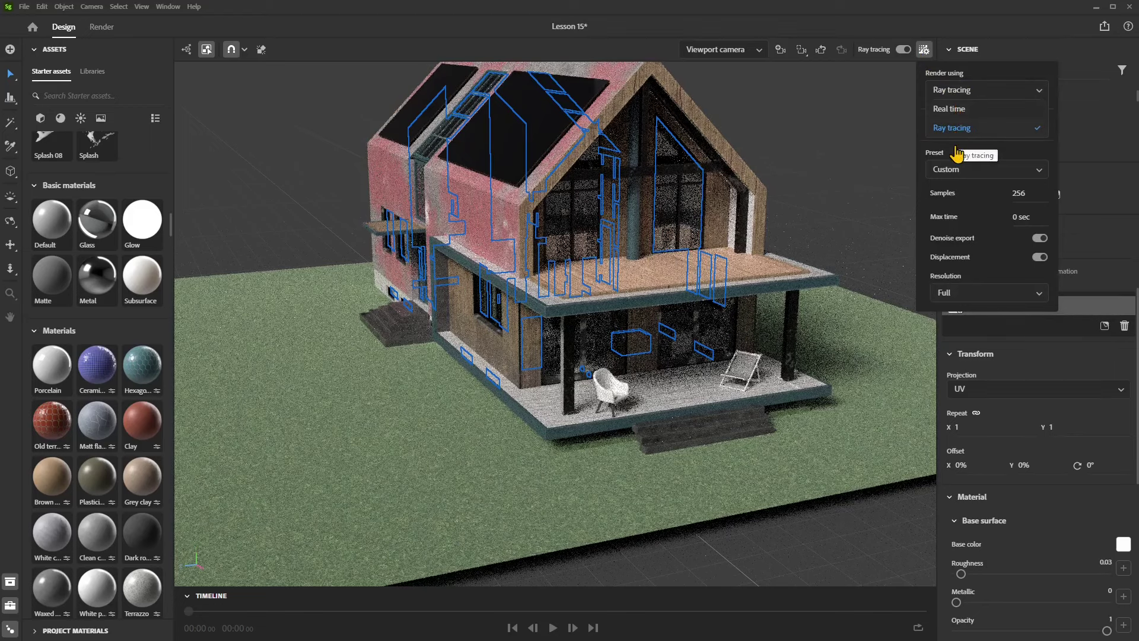
click(1018, 201)
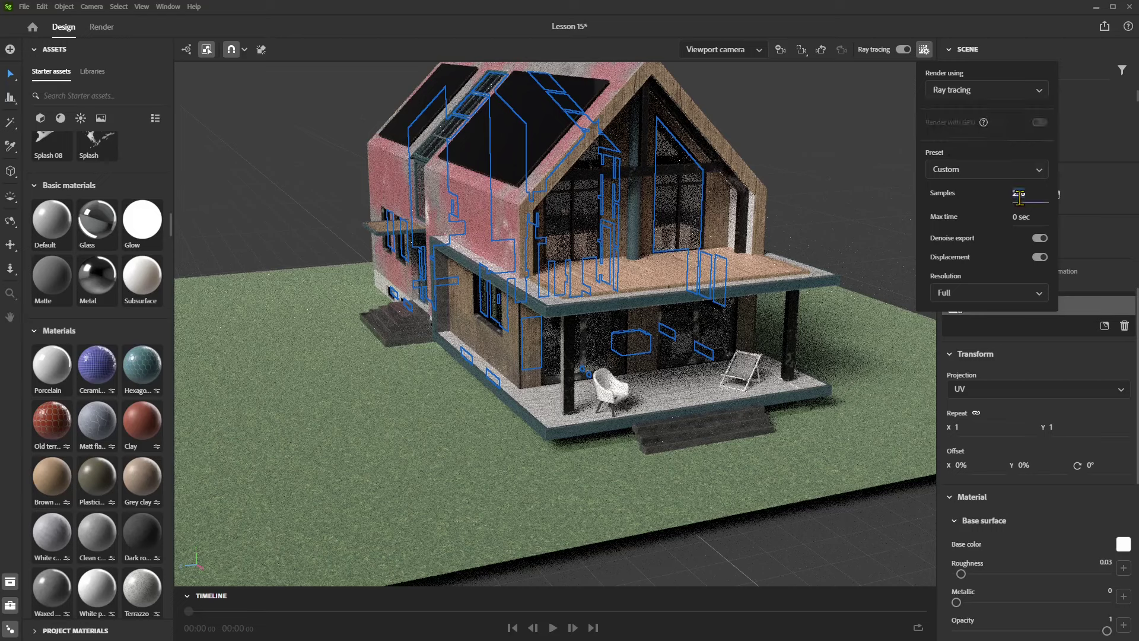
click(984, 171)
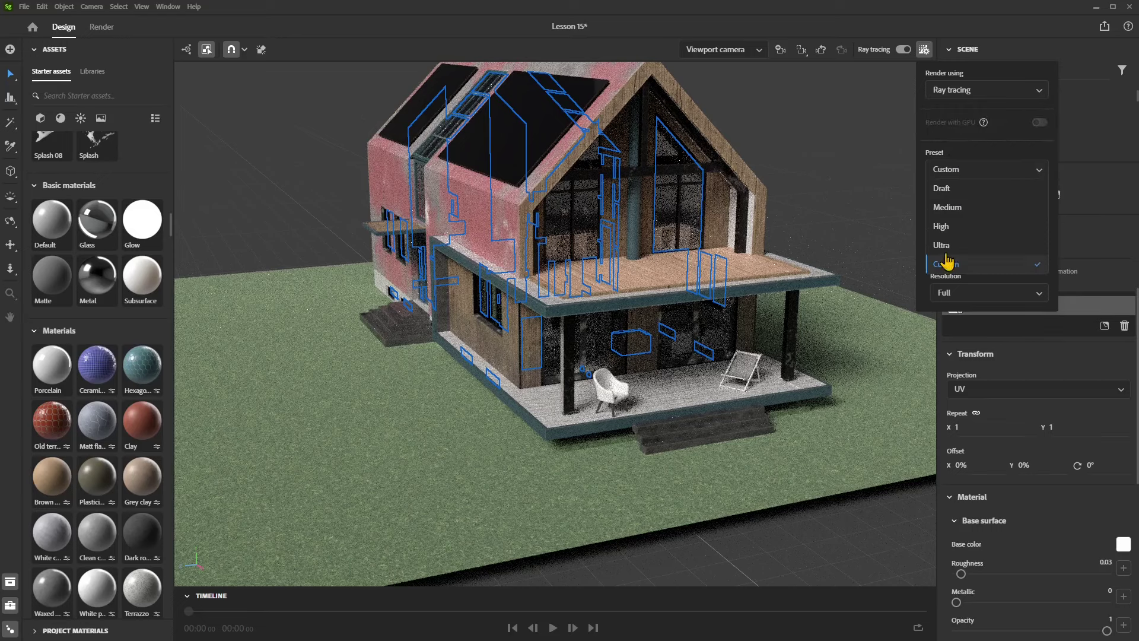
click(929, 154)
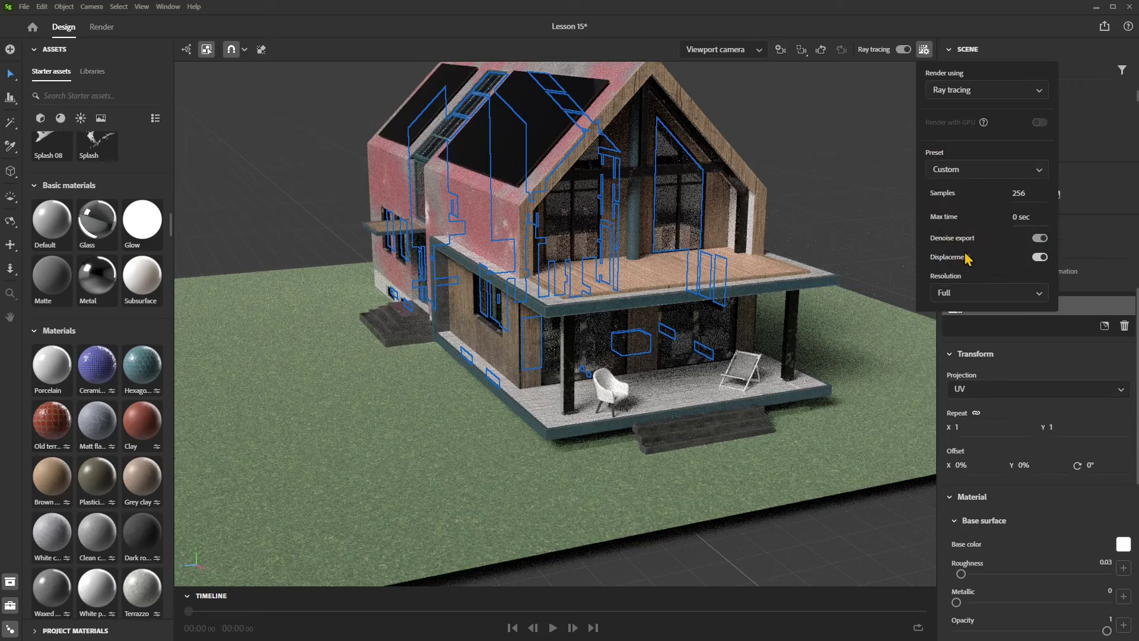
click(831, 174)
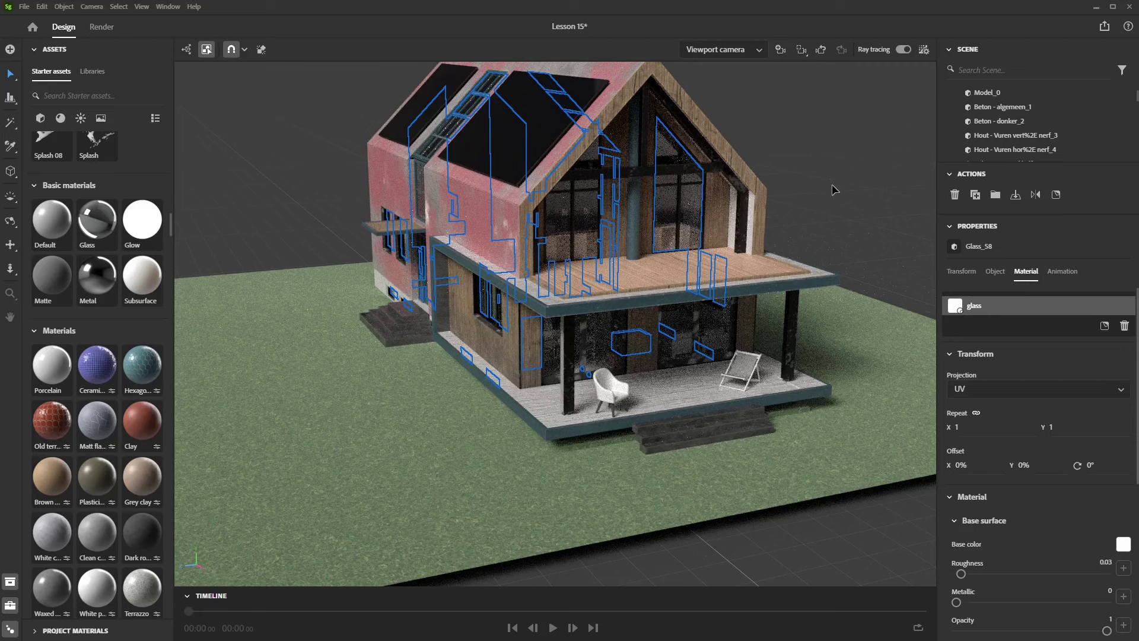
Deselect the window glass and turn off ray tracing in the viewport.
click(632, 409)
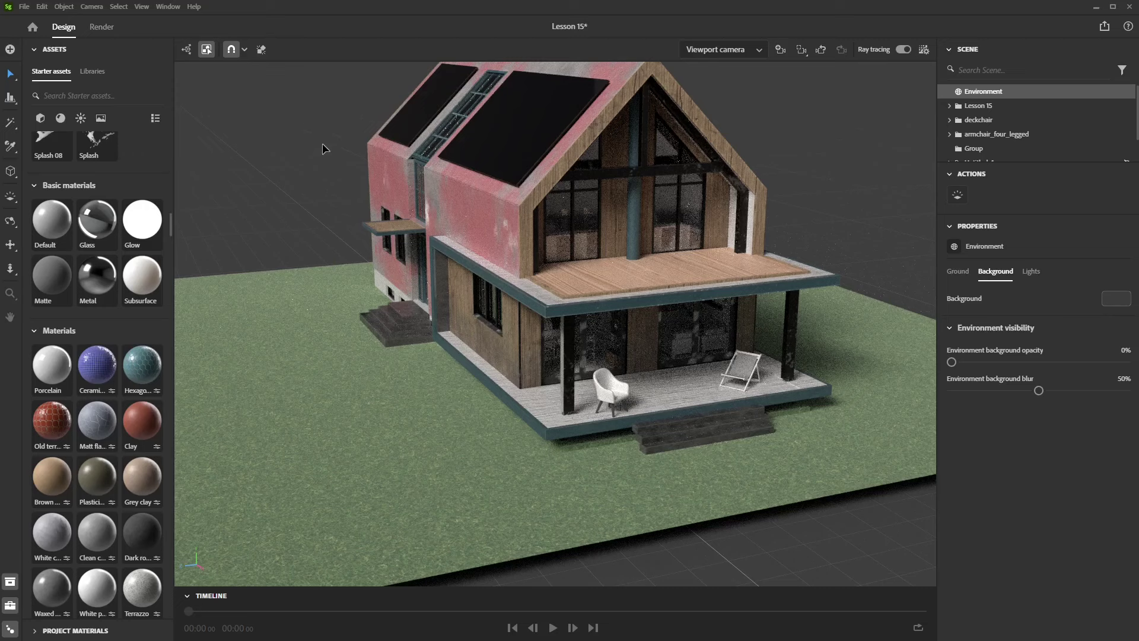
click(903, 50)
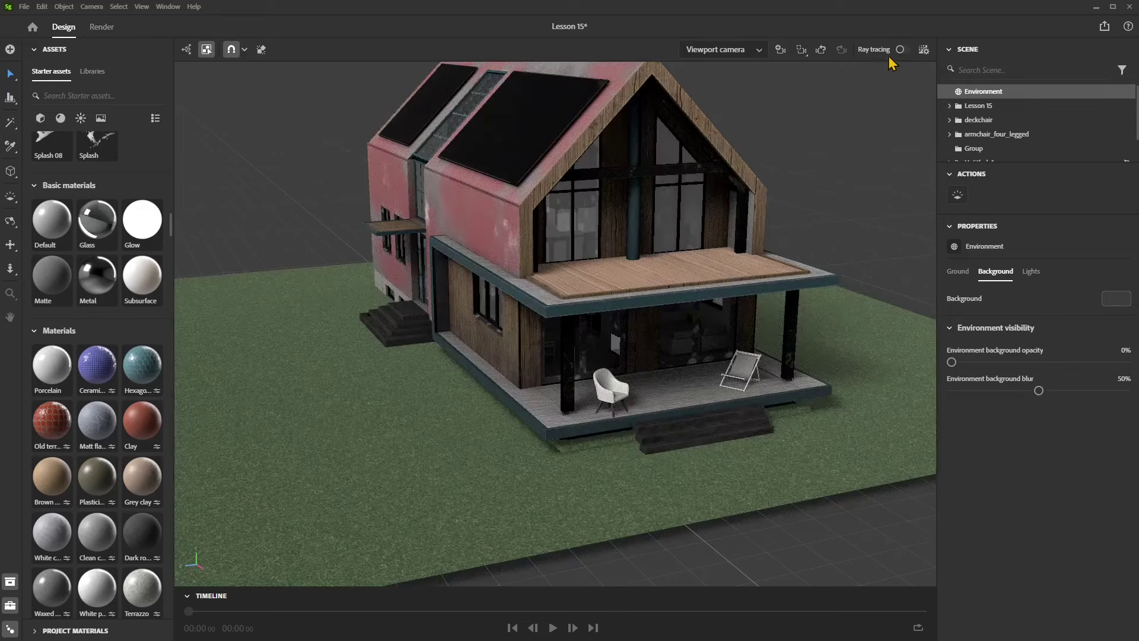
alt+drag(712, 356, 735, 362)
scroll(683, 392, up, 3)
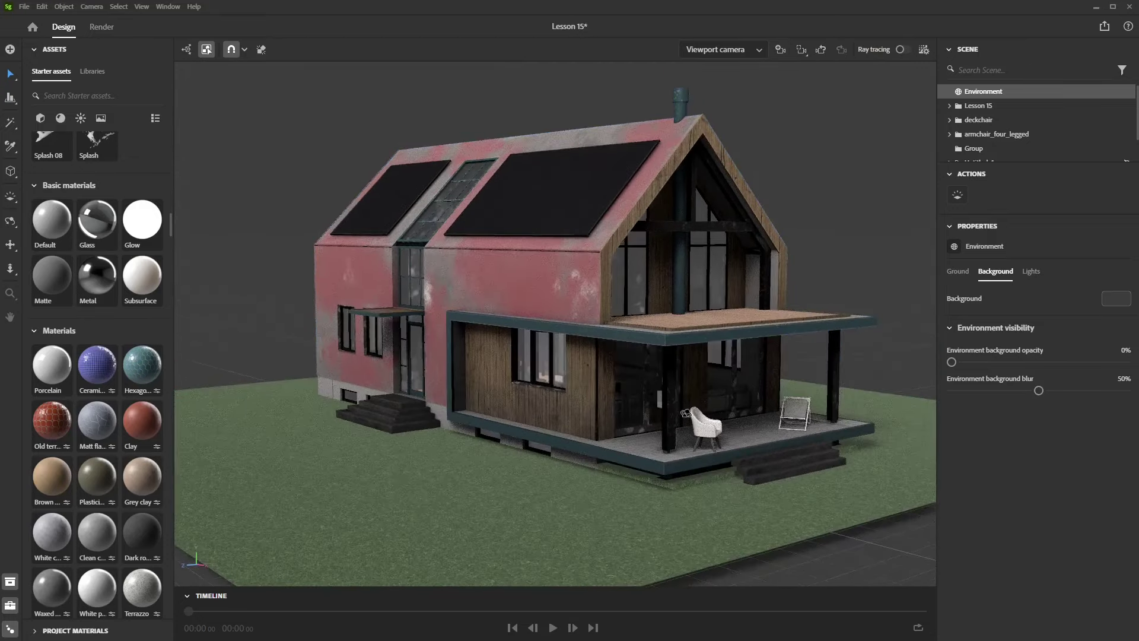
alt+drag(687, 412, 670, 410)
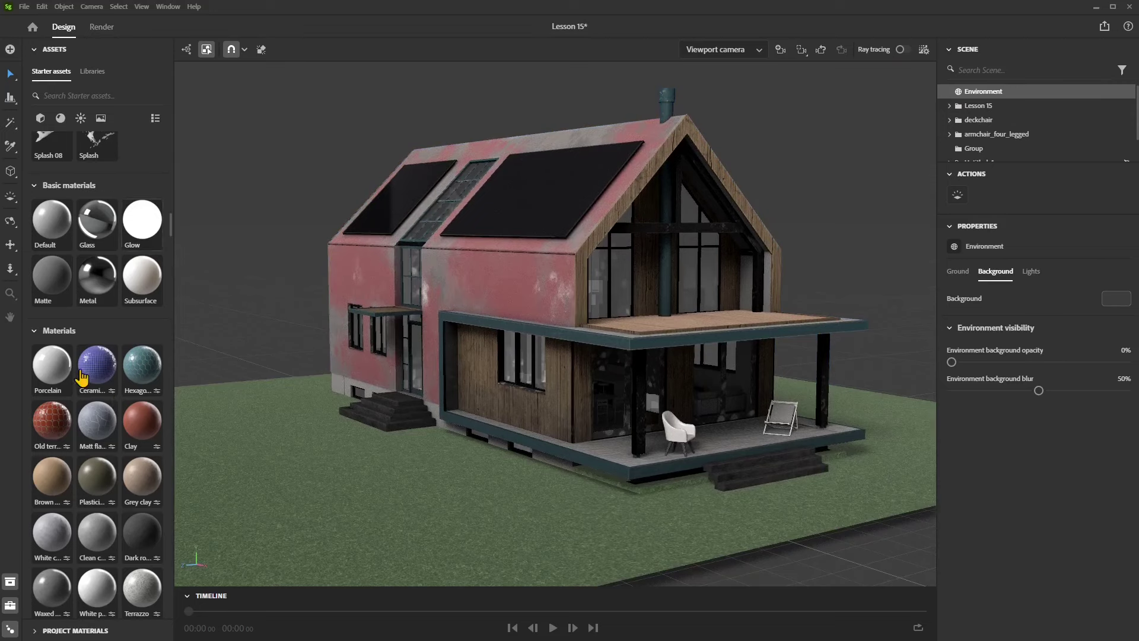
Browse the starter materials from ceramics and fabrics through leather to liquids and marble.
scroll(81, 378, down, 2)
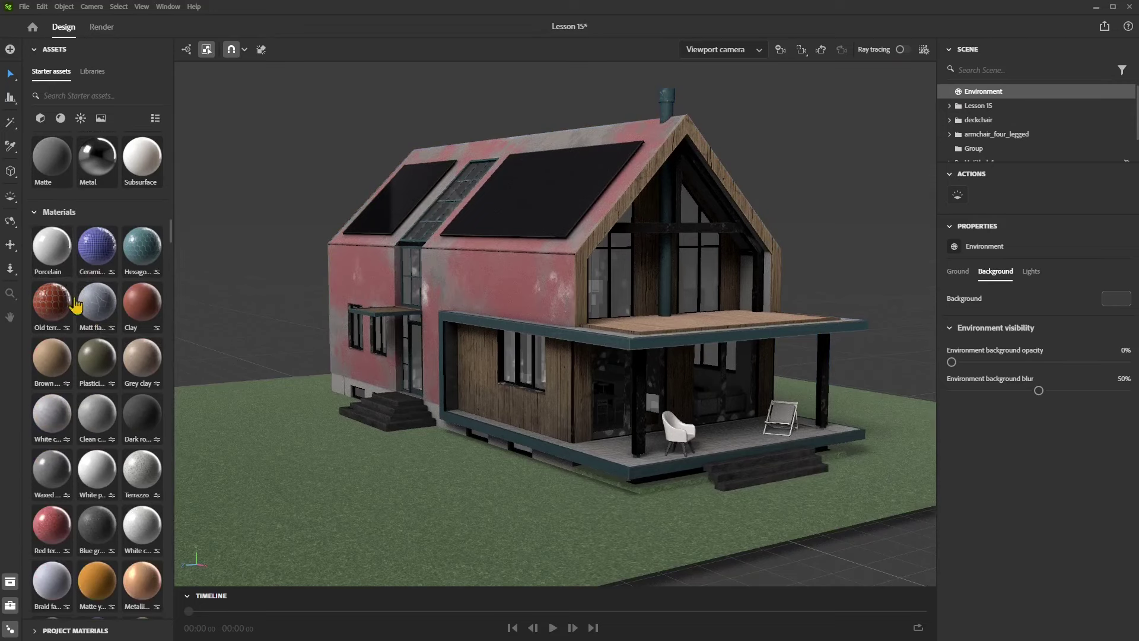
scroll(89, 437, down, 3)
scroll(95, 456, down, 6)
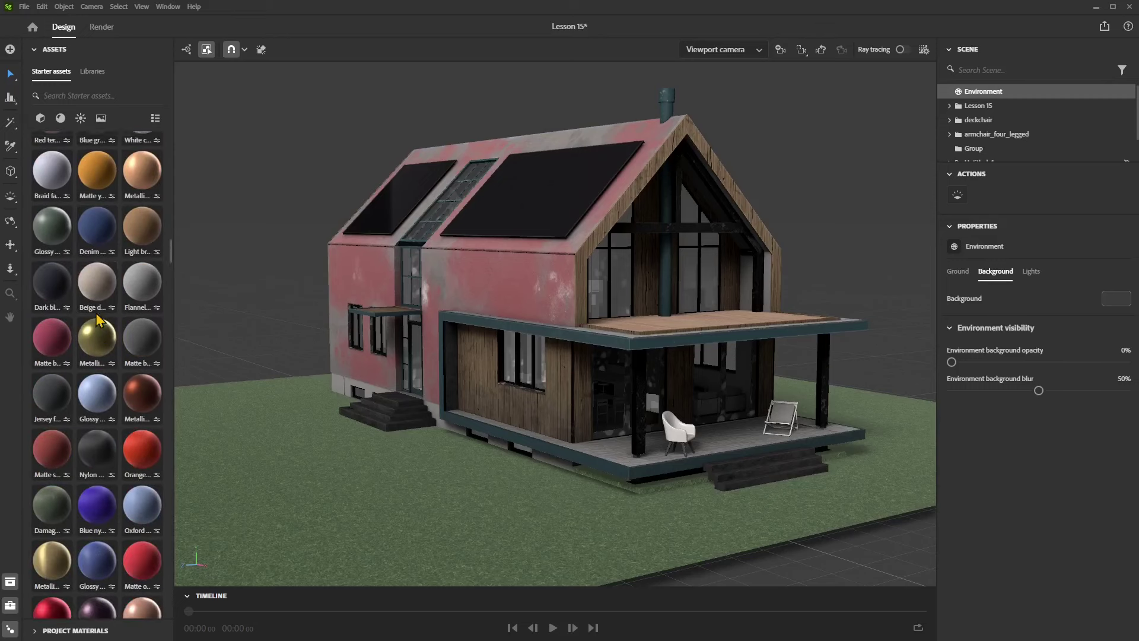
scroll(83, 466, down, 10)
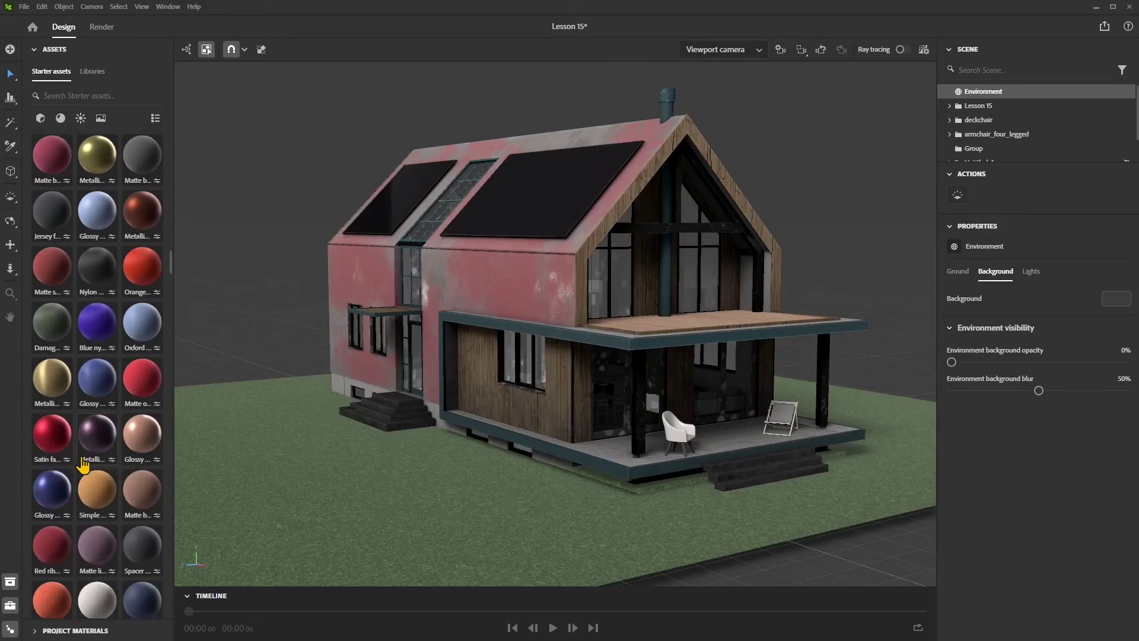
scroll(83, 473, down, 4)
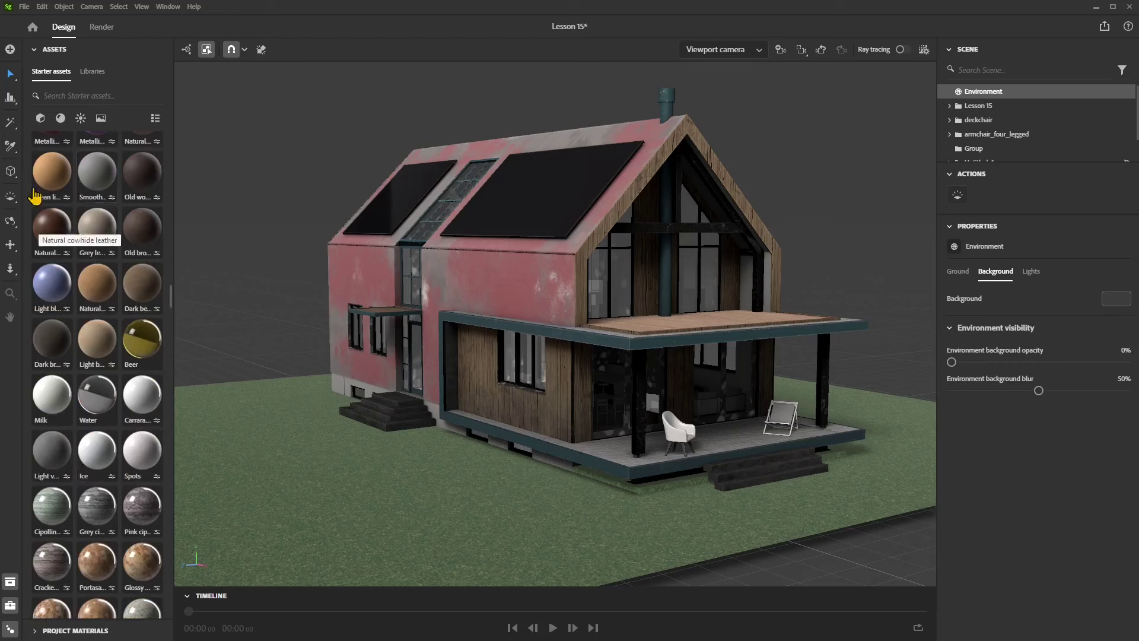
scroll(86, 424, down, 1)
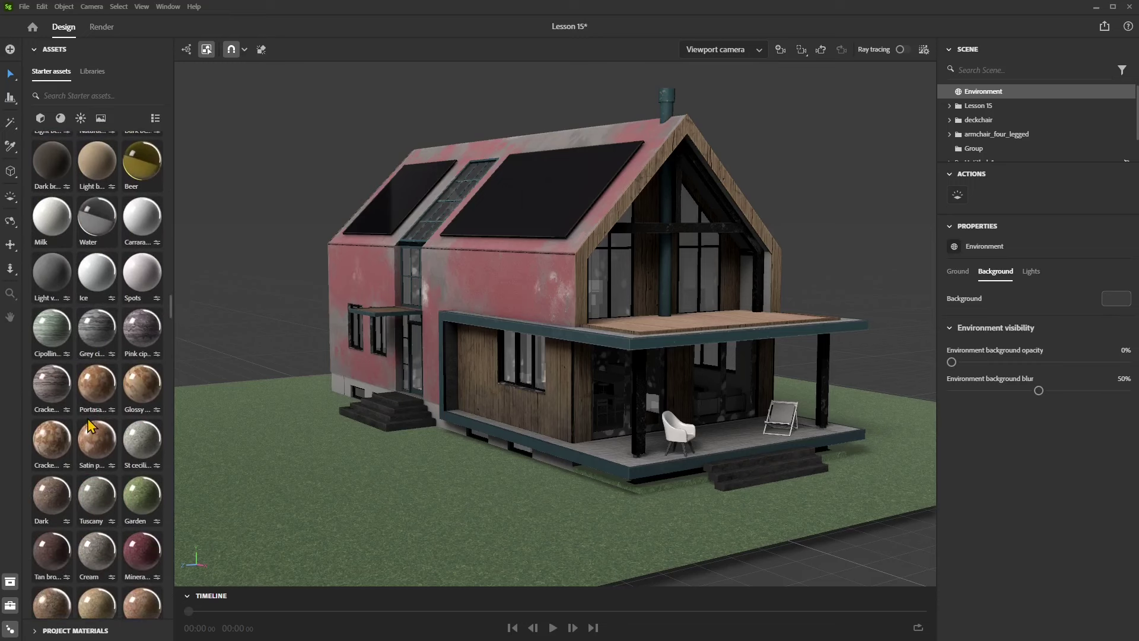
Try the list view for the starter assets and restore the thumbnail grid.
click(155, 119)
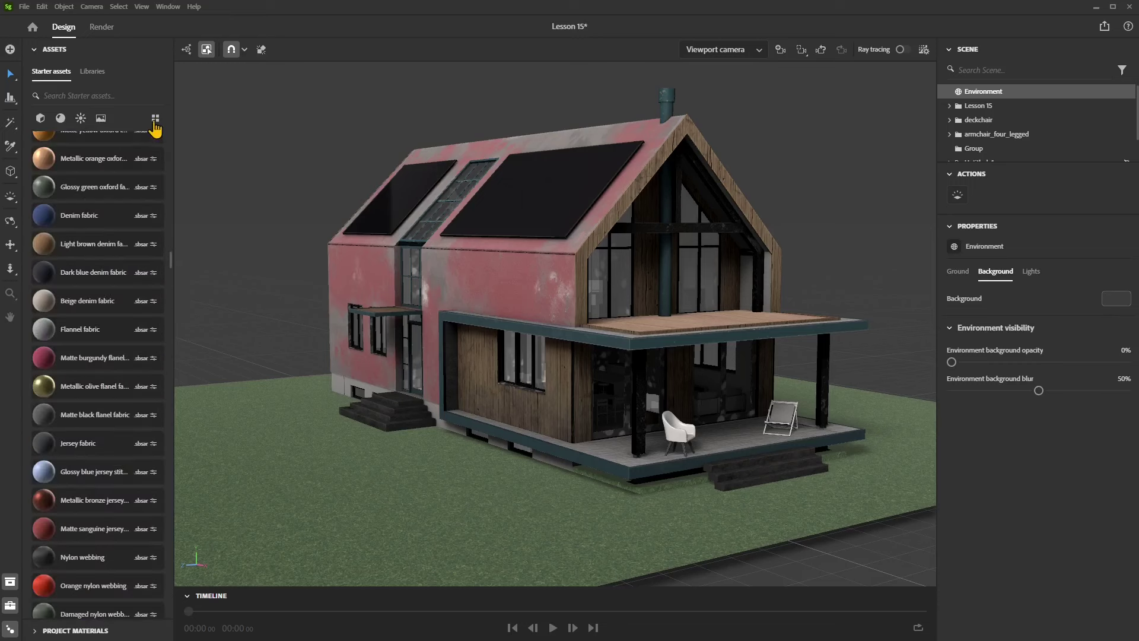
scroll(97, 478, down, 1)
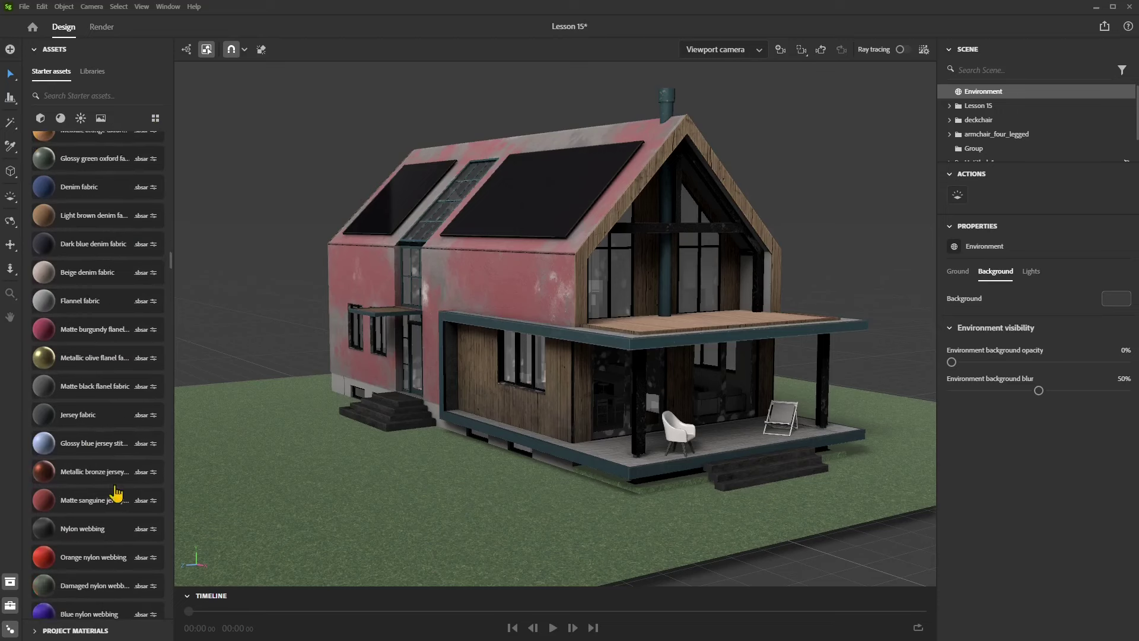
click(155, 118)
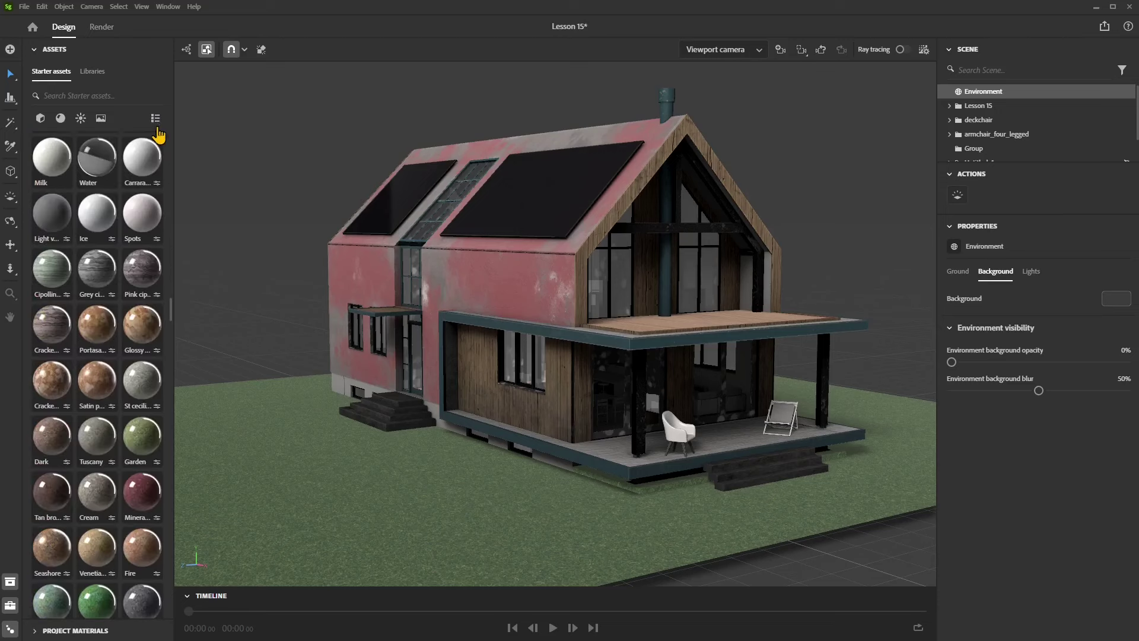
Browse the further starter materials, from metals and plastics to rubber, stone and glass.
scroll(102, 454, down, 10)
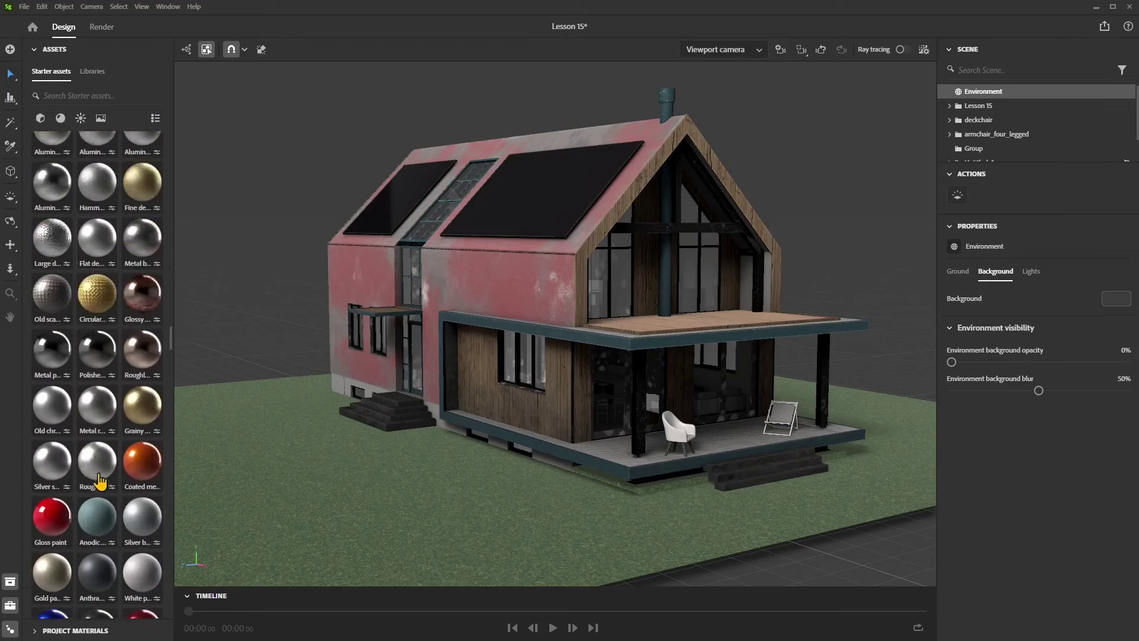
scroll(99, 481, down, 10)
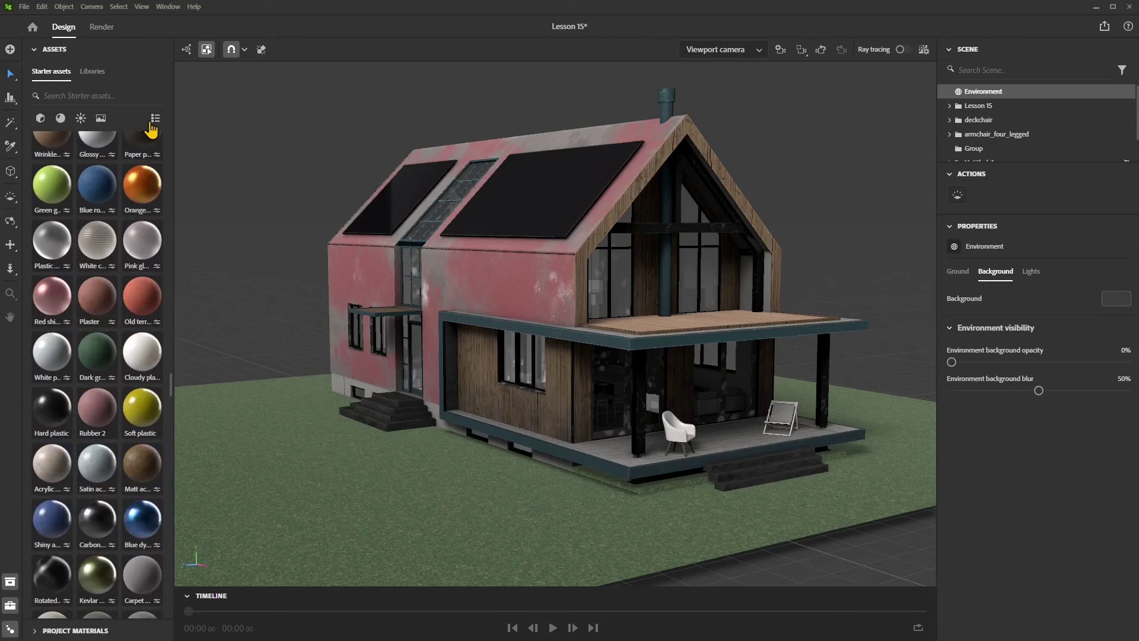
scroll(142, 505, down, 10)
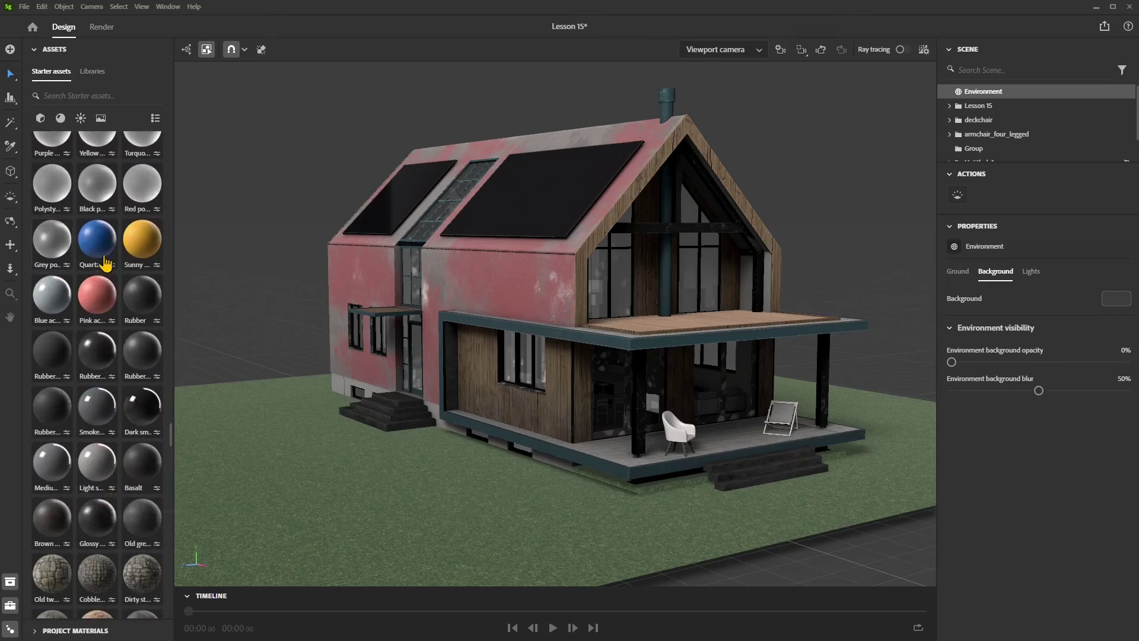
scroll(86, 375, down, 2)
scroll(86, 375, down, 15)
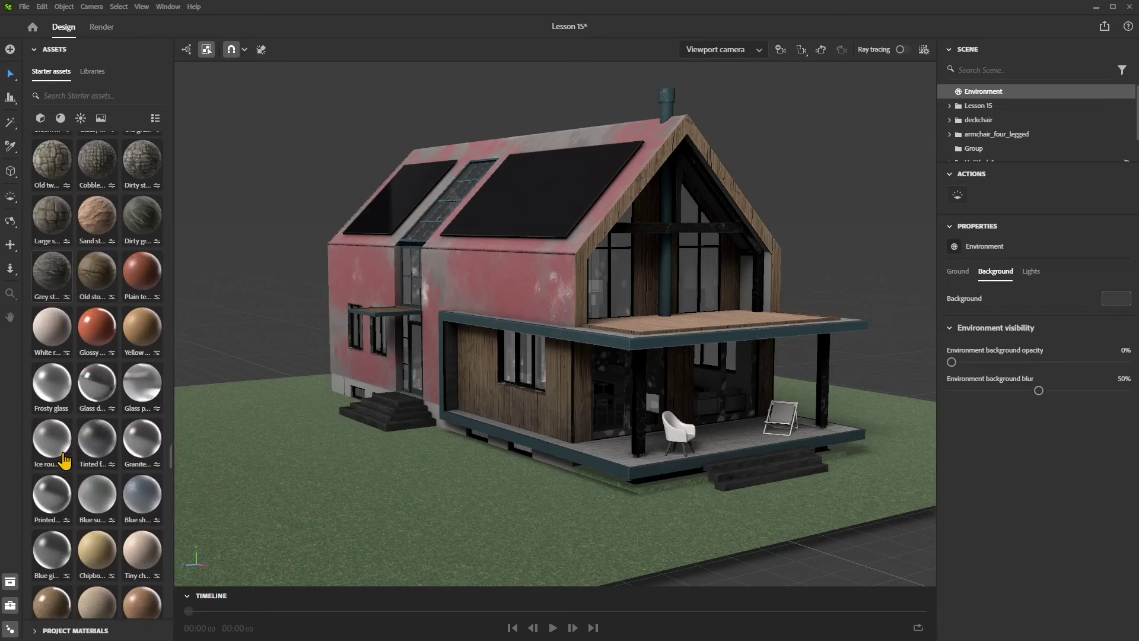